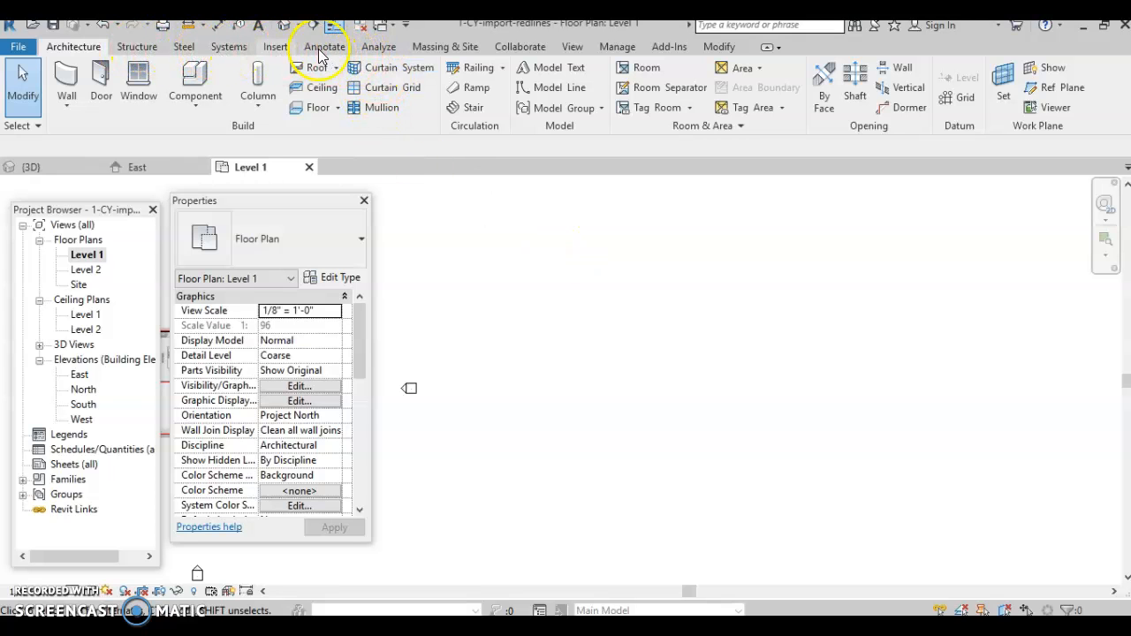
Import the image plan-image.PNG and place it in the Level 1 floor plan, east of the west elevation marker
click(273, 47)
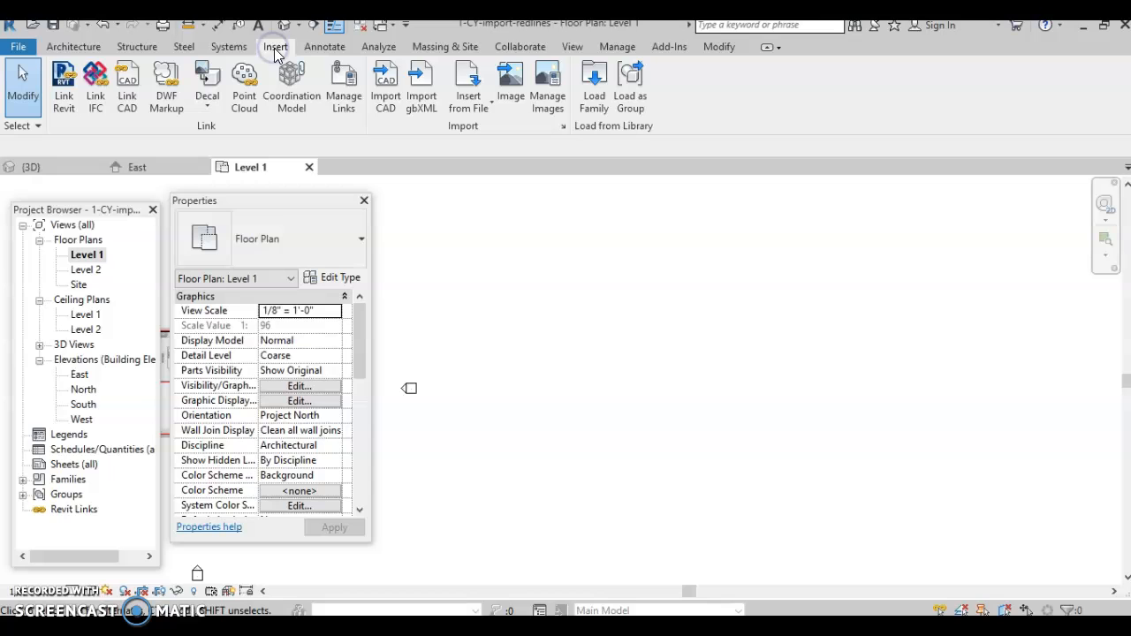
click(511, 88)
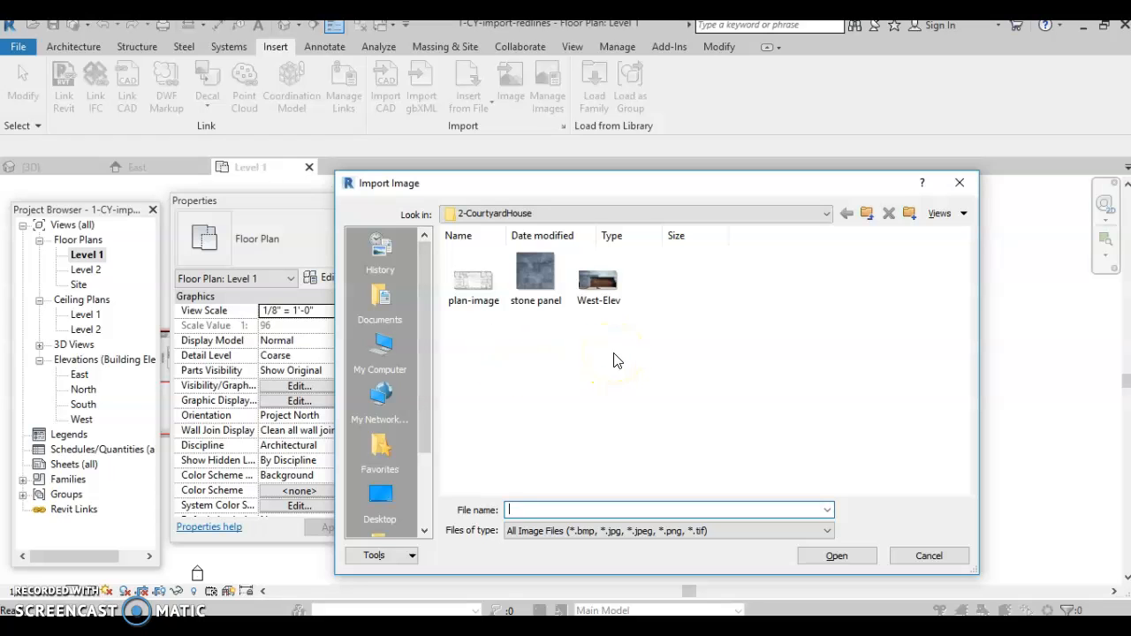
click(473, 281)
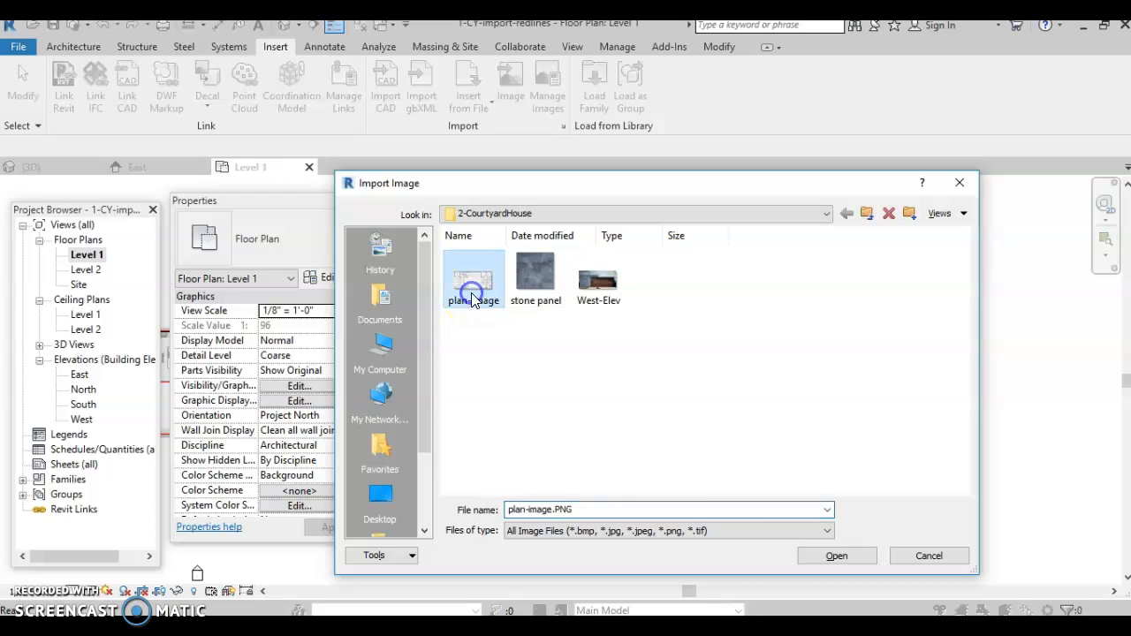
click(844, 563)
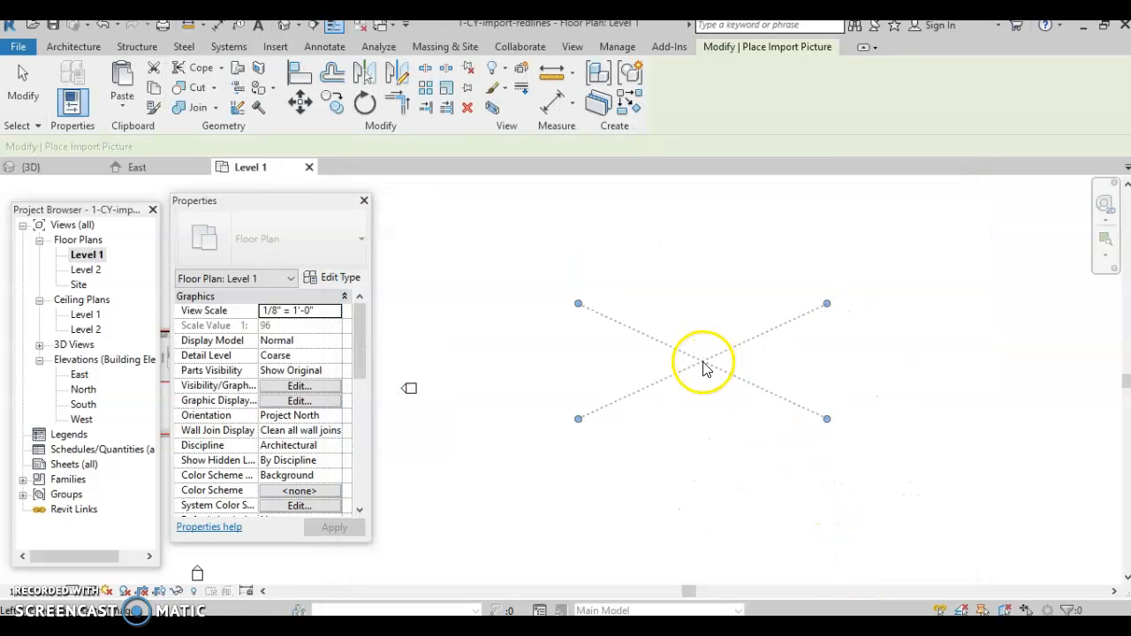
click(741, 372)
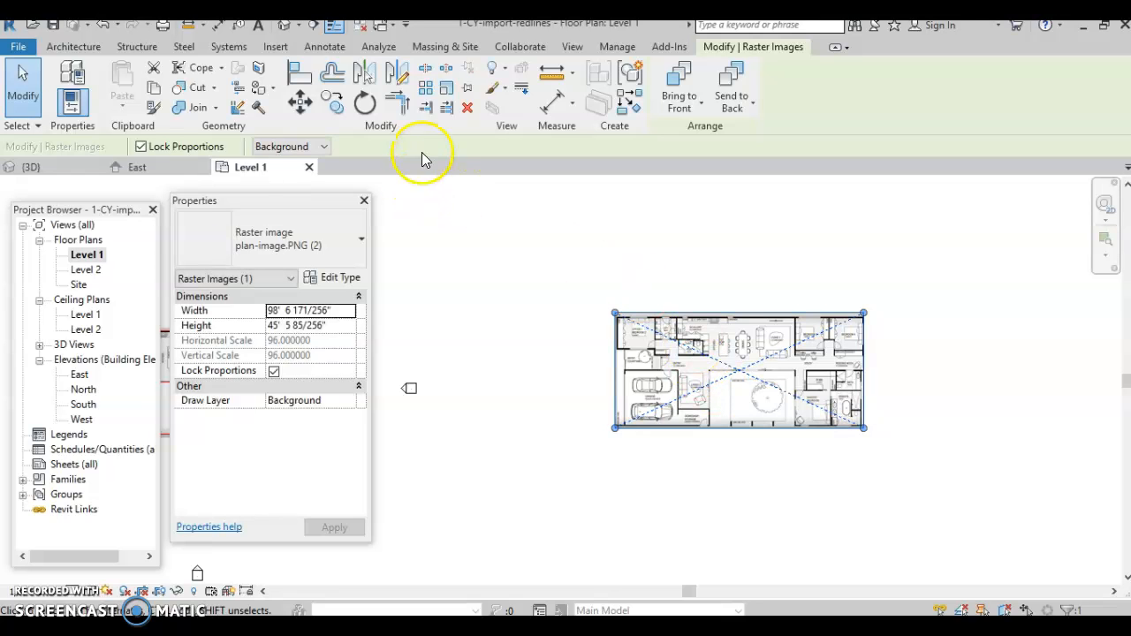
Scale the plan image graphically from its upper-left corner along the upper edge to a width of 120'
click(446, 89)
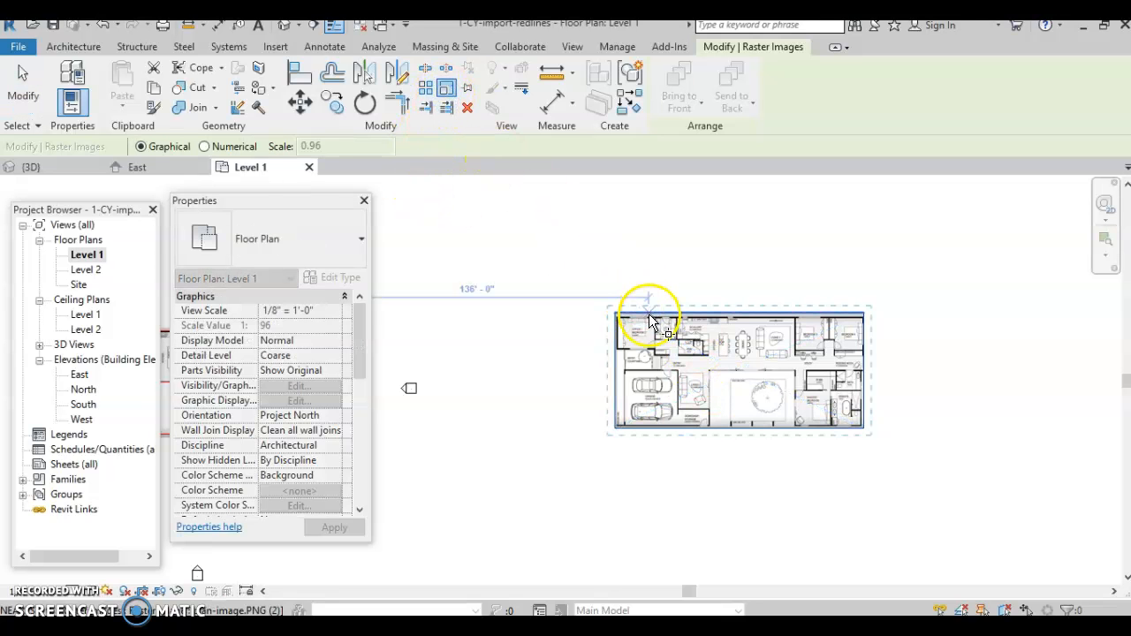
click(616, 315)
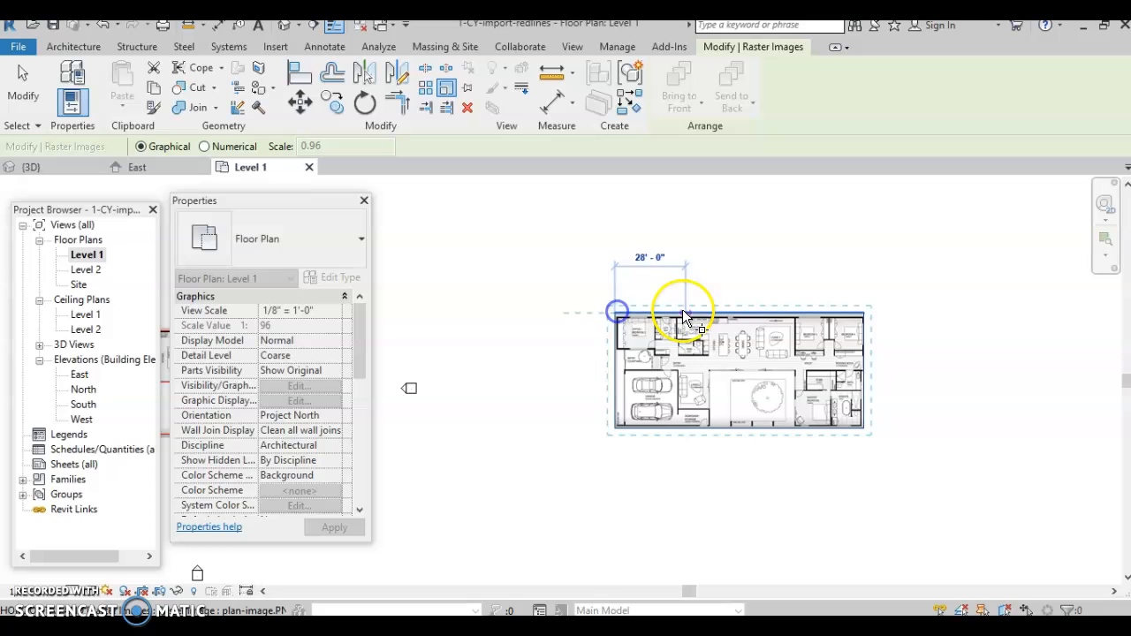
click(866, 314)
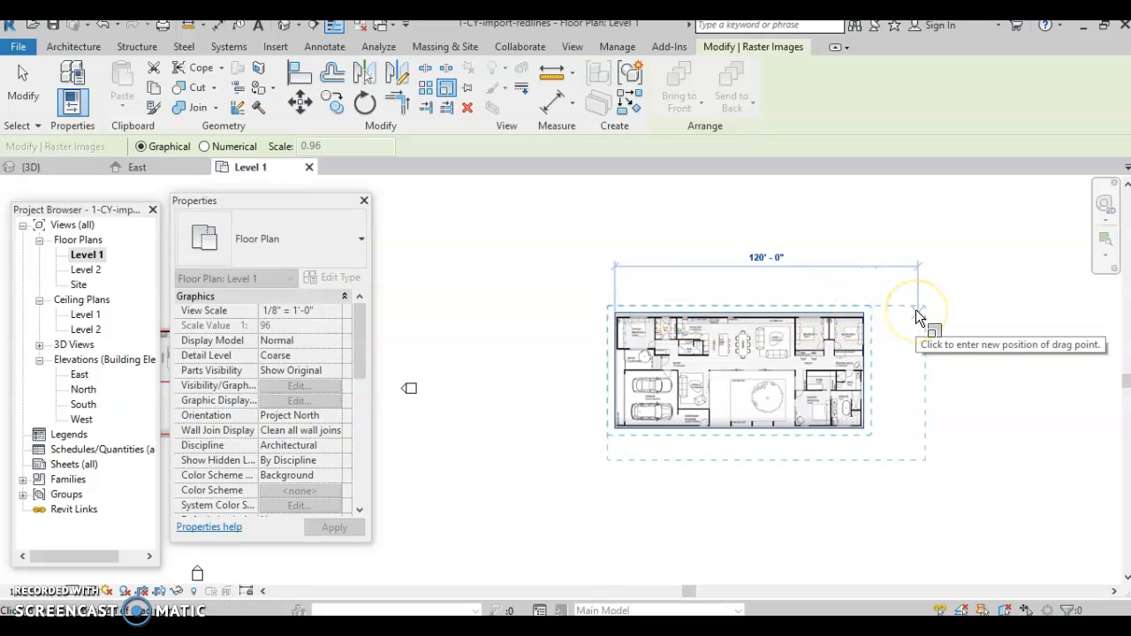
text(120)
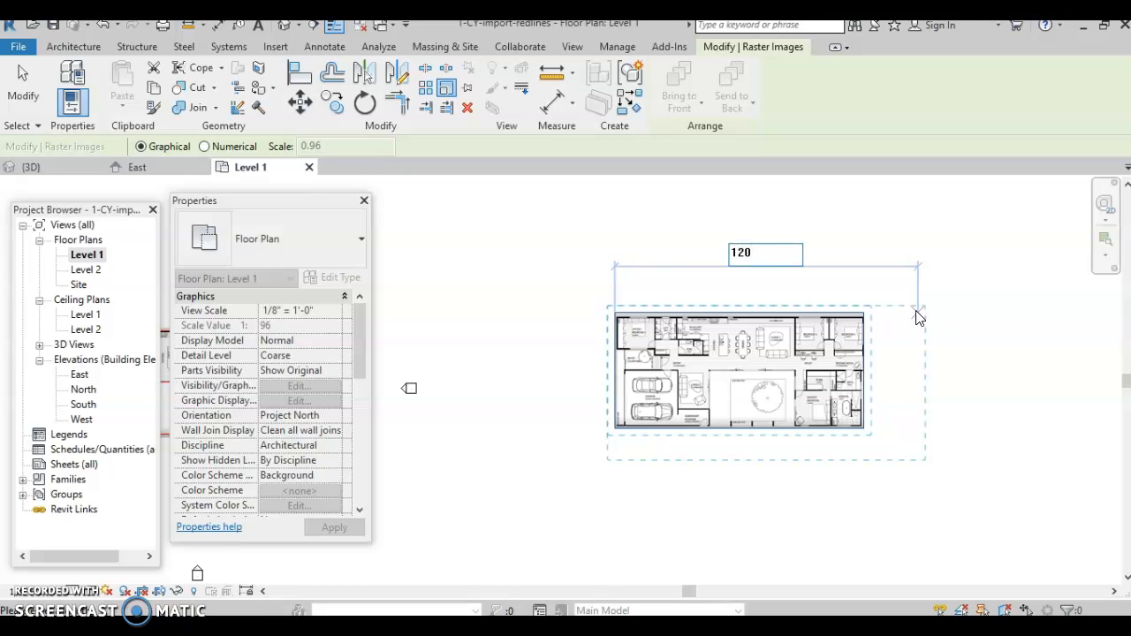
key(Return)
click(916, 315)
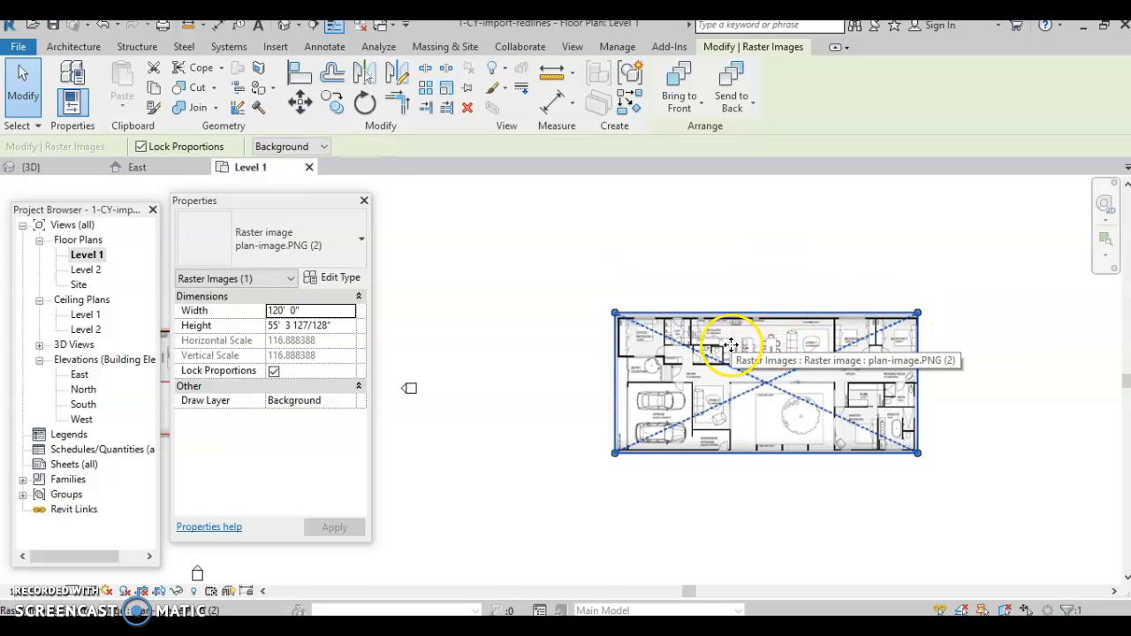
click(701, 295)
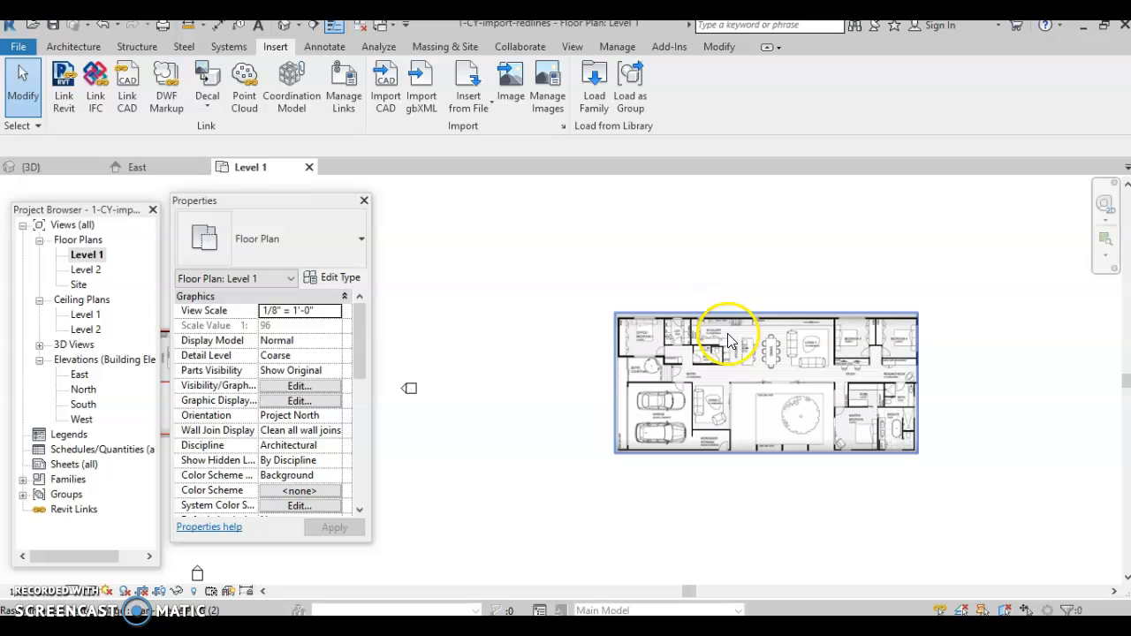
Scale the plan image graphically so the scullery bench depth, from its front edge to the wall face, becomes 2'
scroll(716, 329, up, 3)
scroll(717, 329, up, 4)
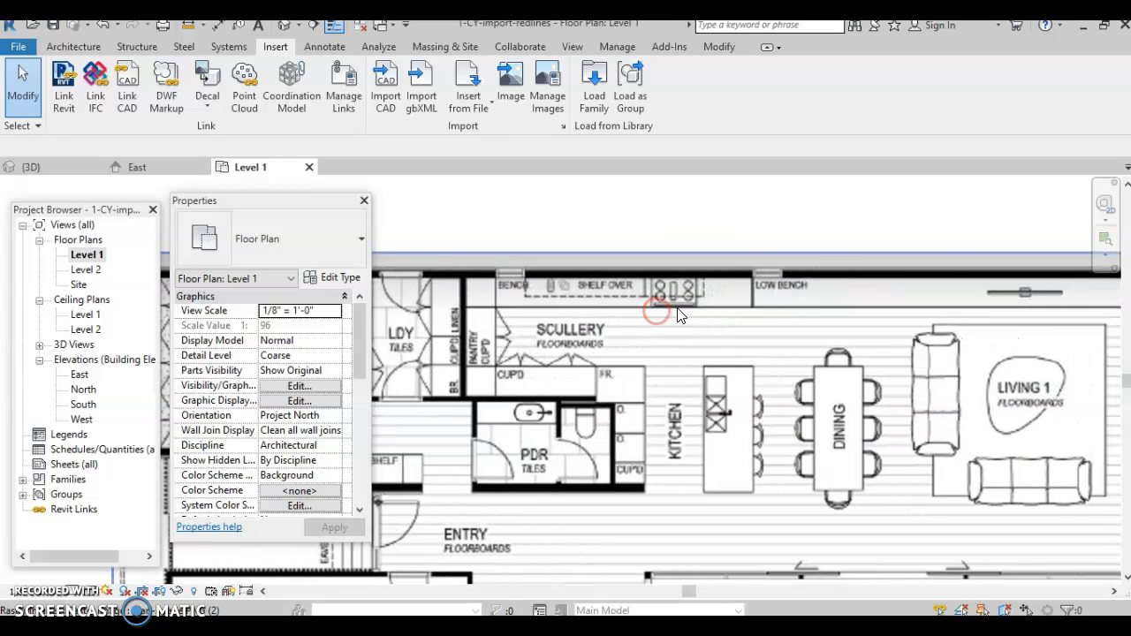
scroll(698, 311, up, 3)
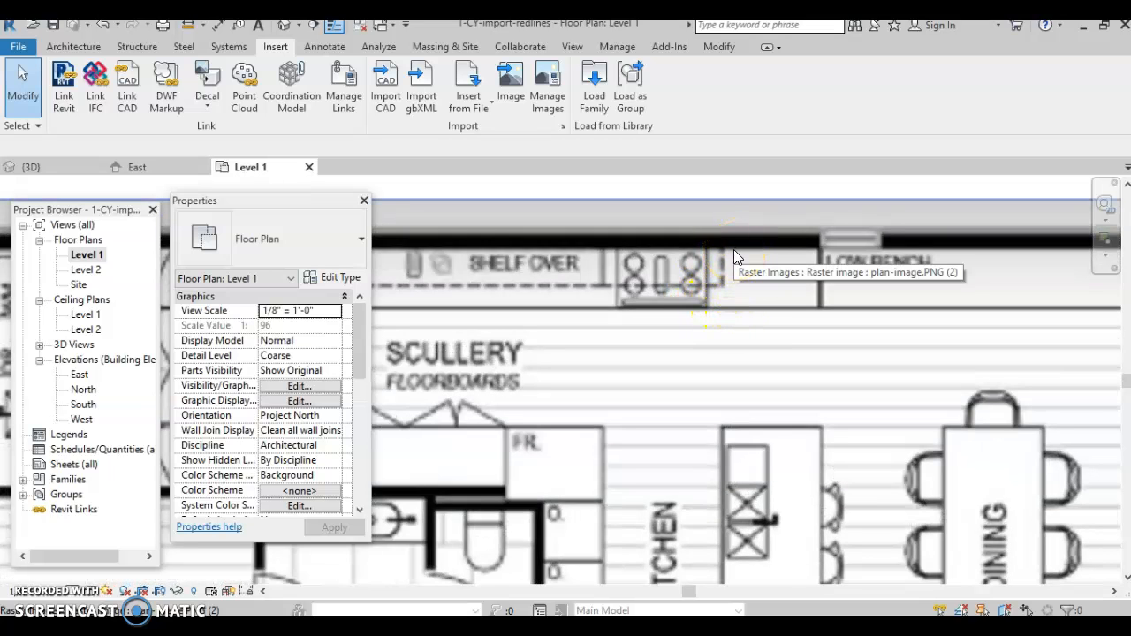
click(735, 190)
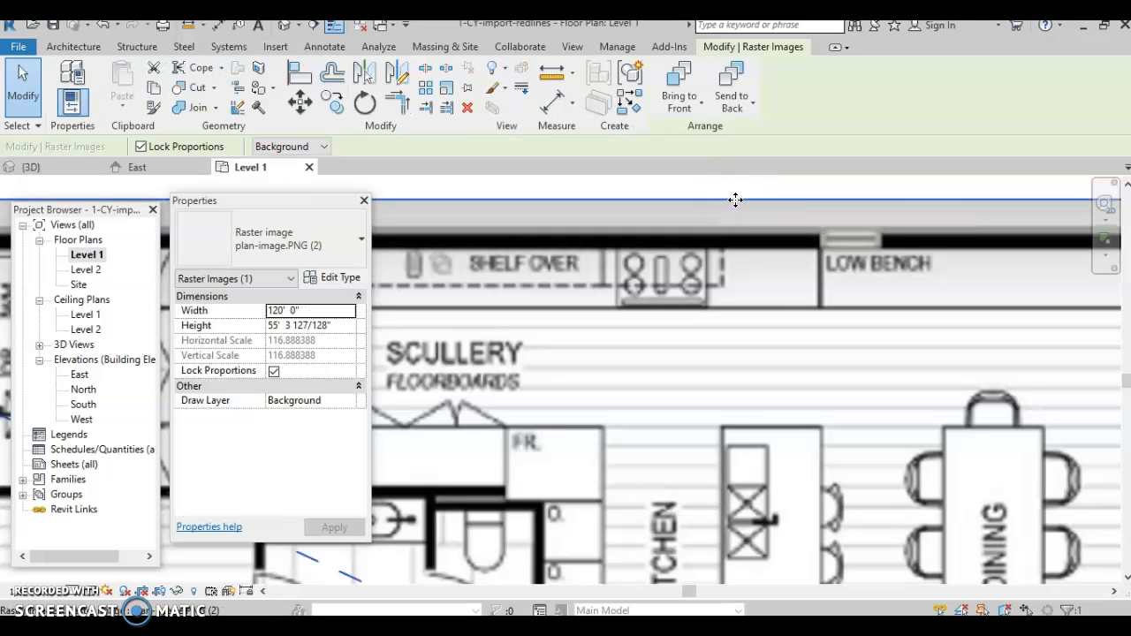
click(446, 93)
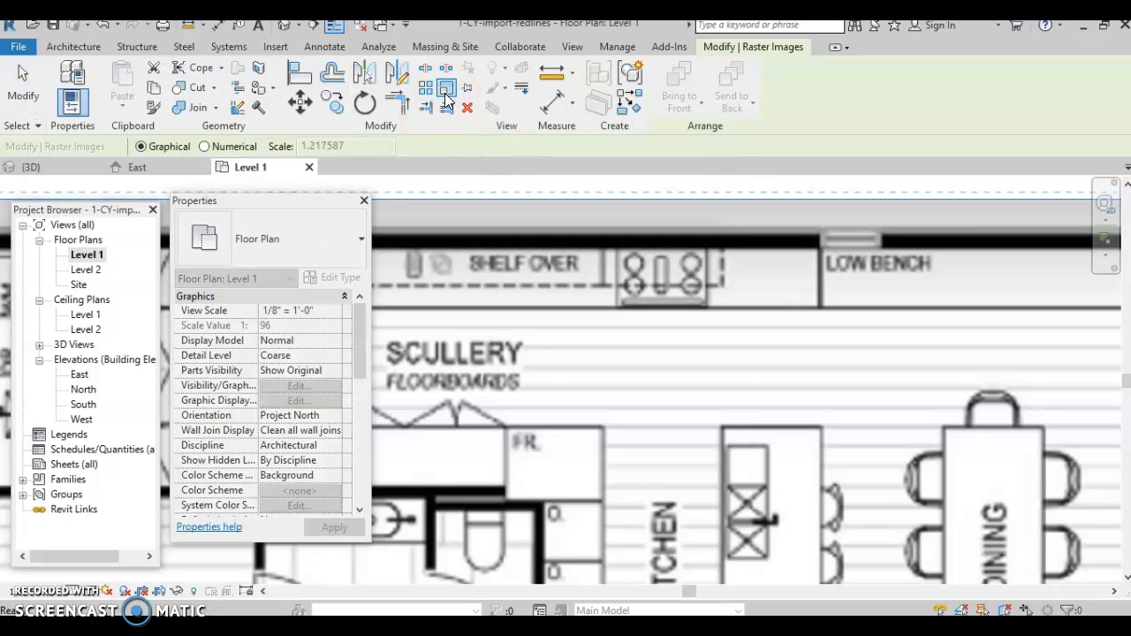
click(746, 314)
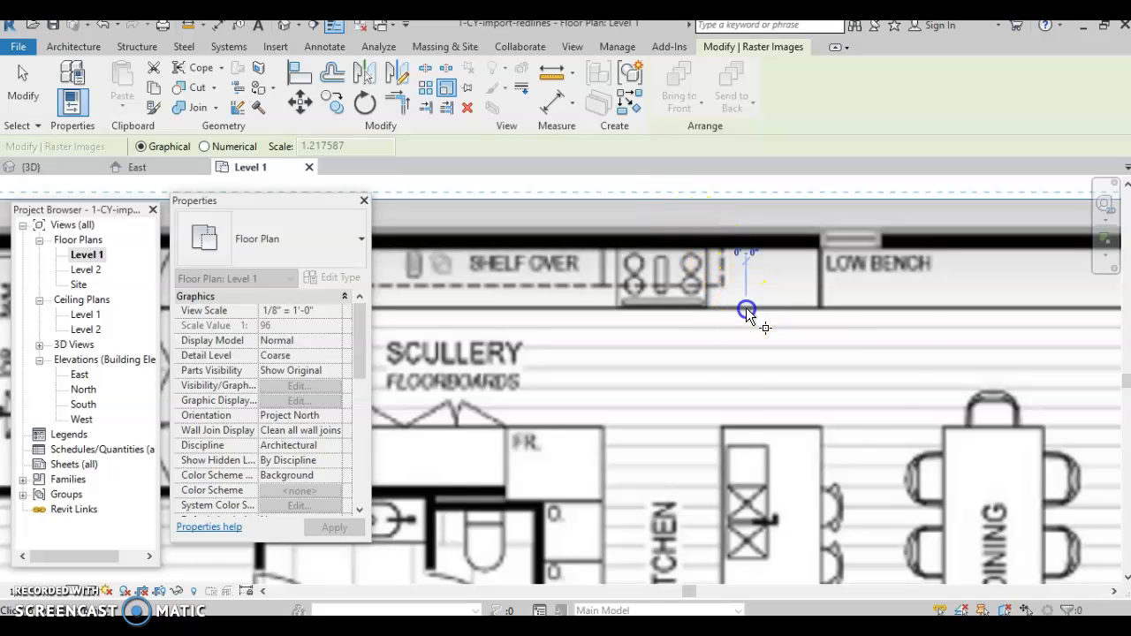
click(745, 252)
text(2)
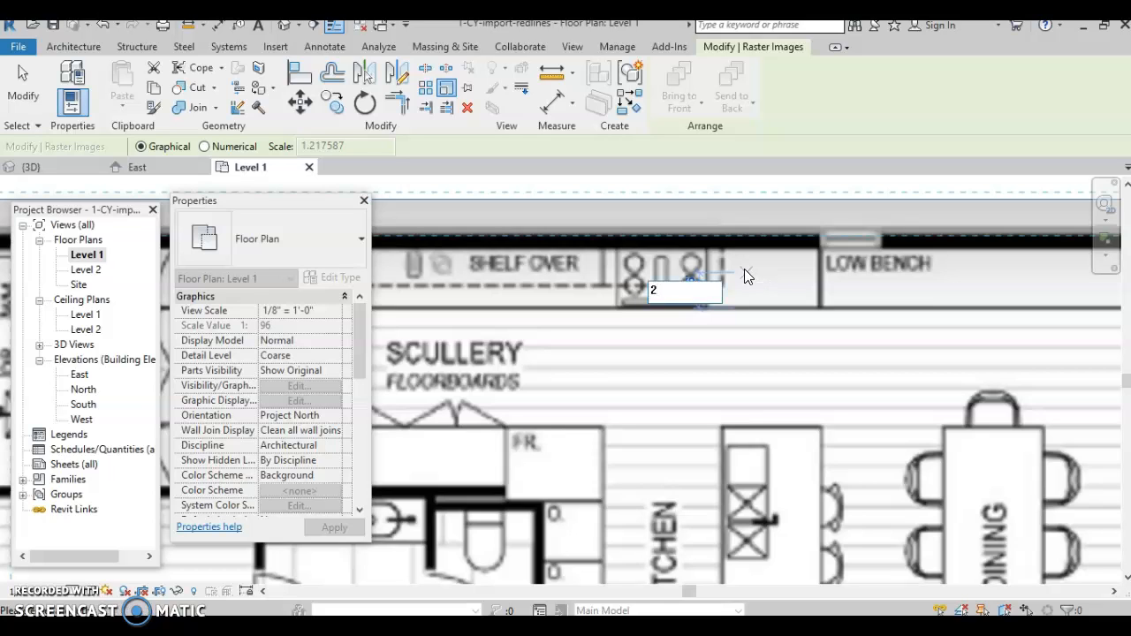
text(')
key(Return)
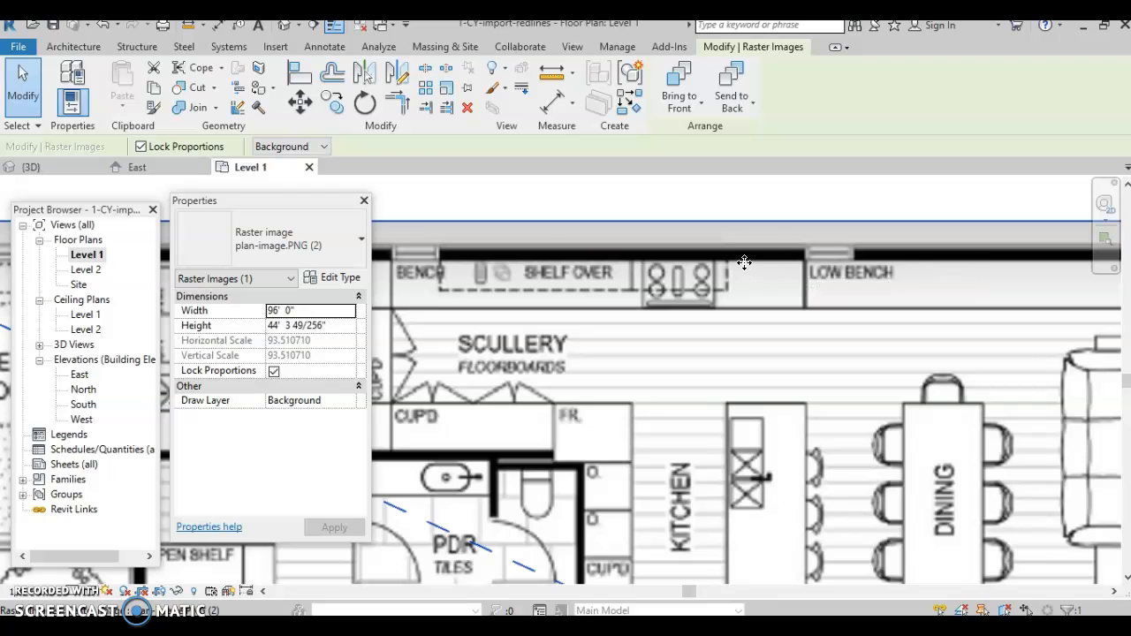
Rescale the whole plan image between its two upper corners to a width of 70'
scroll(741, 243, down, 6)
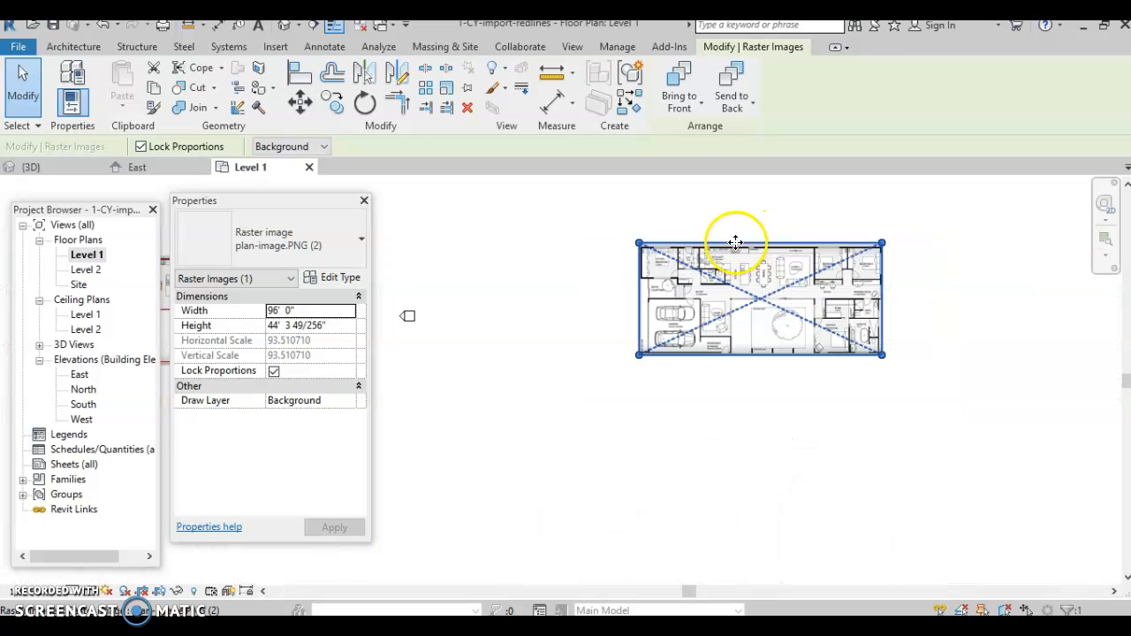
click(447, 91)
click(640, 244)
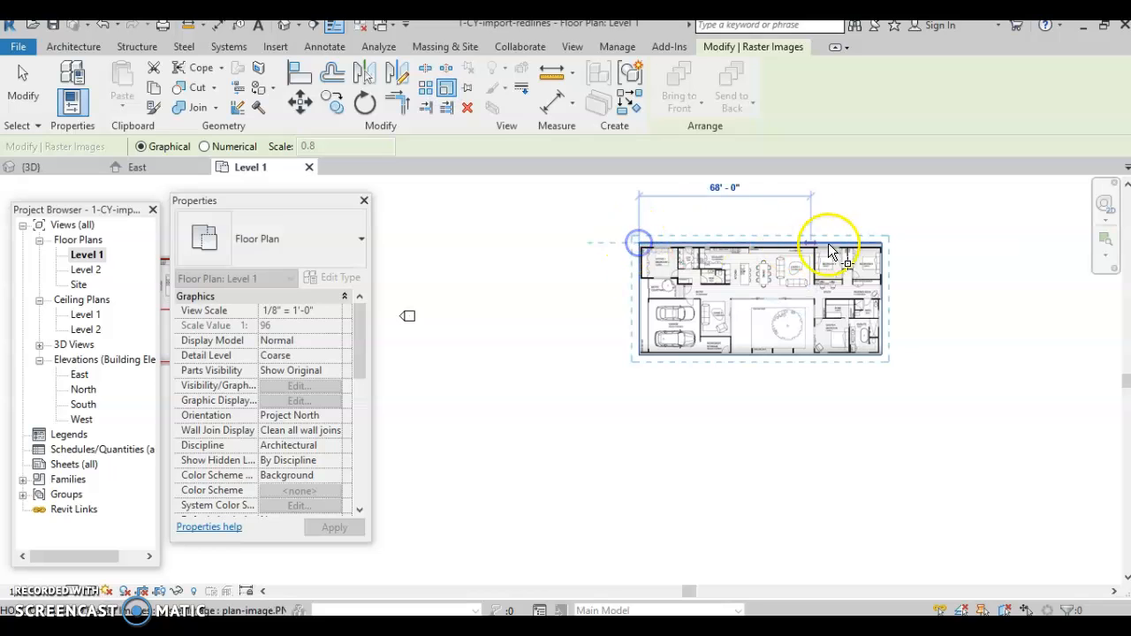
click(881, 239)
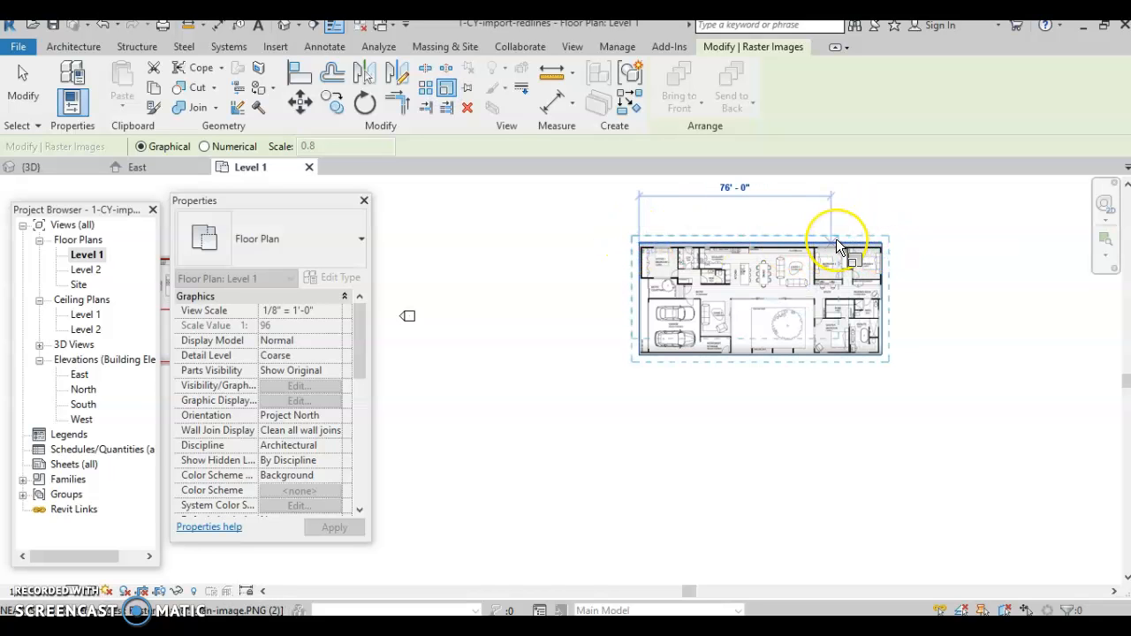
click(837, 239)
text(70)
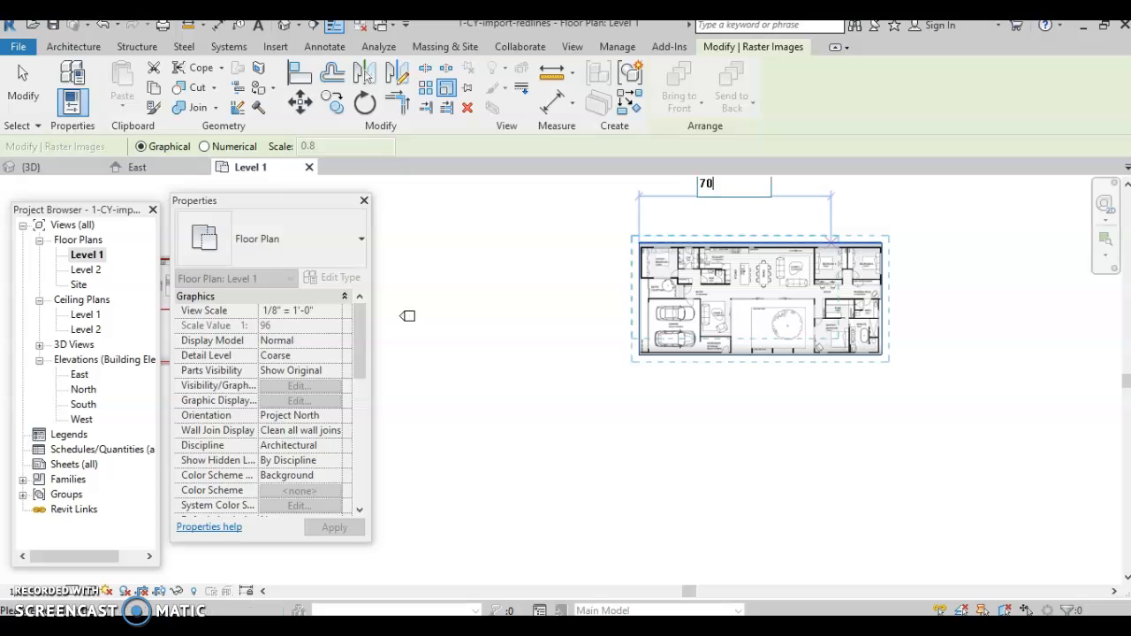
key(Return)
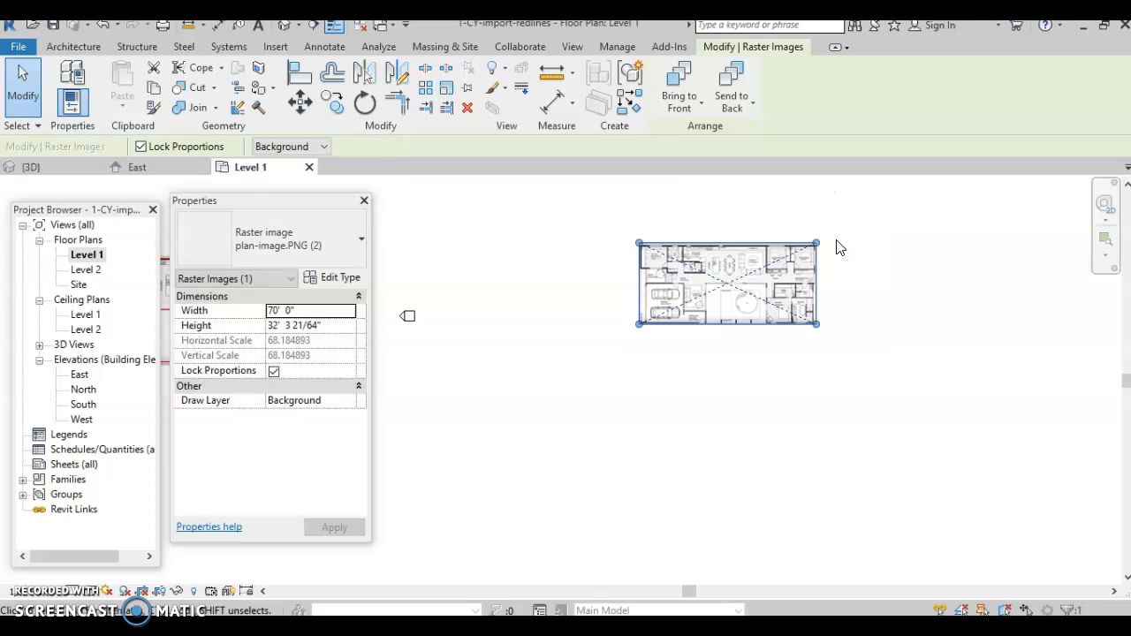
Rescale the plan image using the bench depth beside the cooktop as the reference, setting that distance to 2'
scroll(728, 246, up, 4)
scroll(729, 247, up, 2)
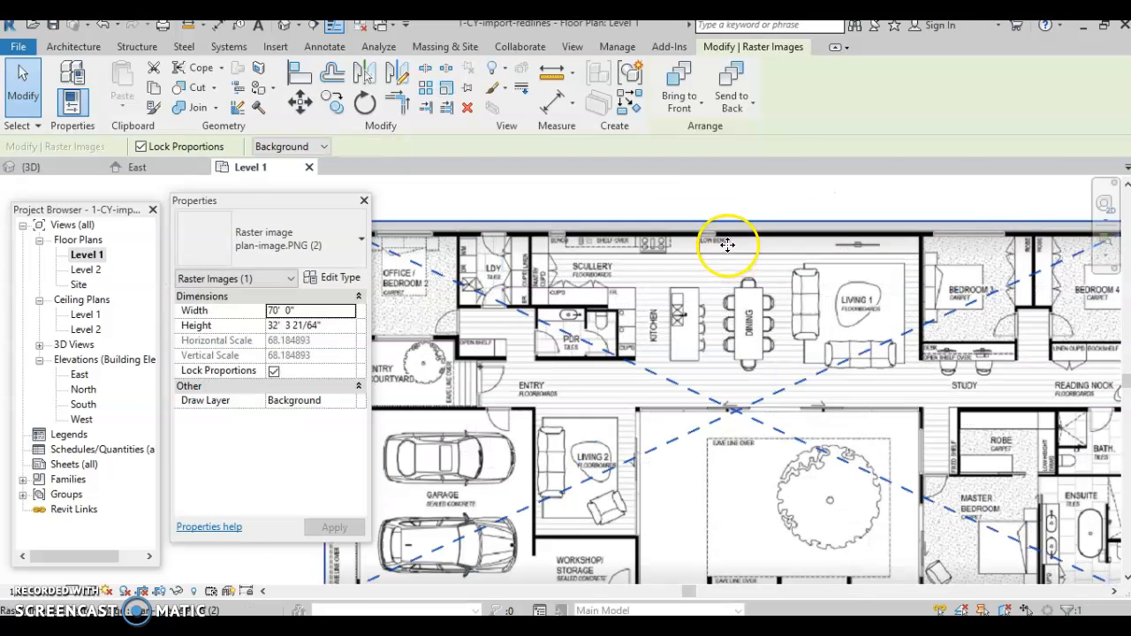
middle_drag(712, 237, 795, 289)
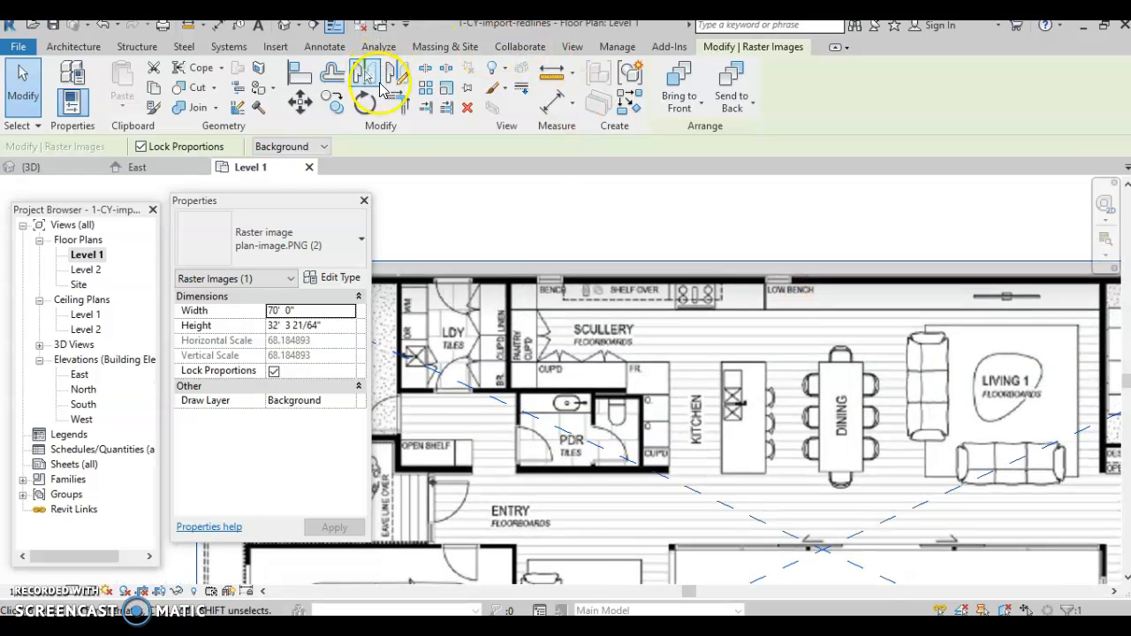
click(614, 212)
click(649, 266)
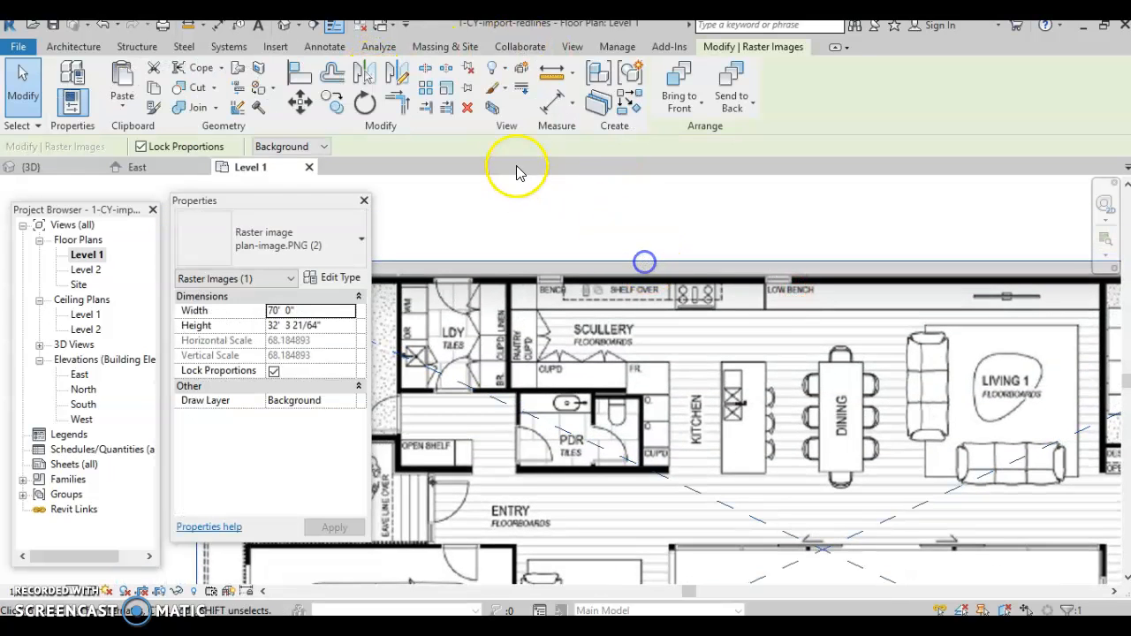
click(448, 92)
click(732, 307)
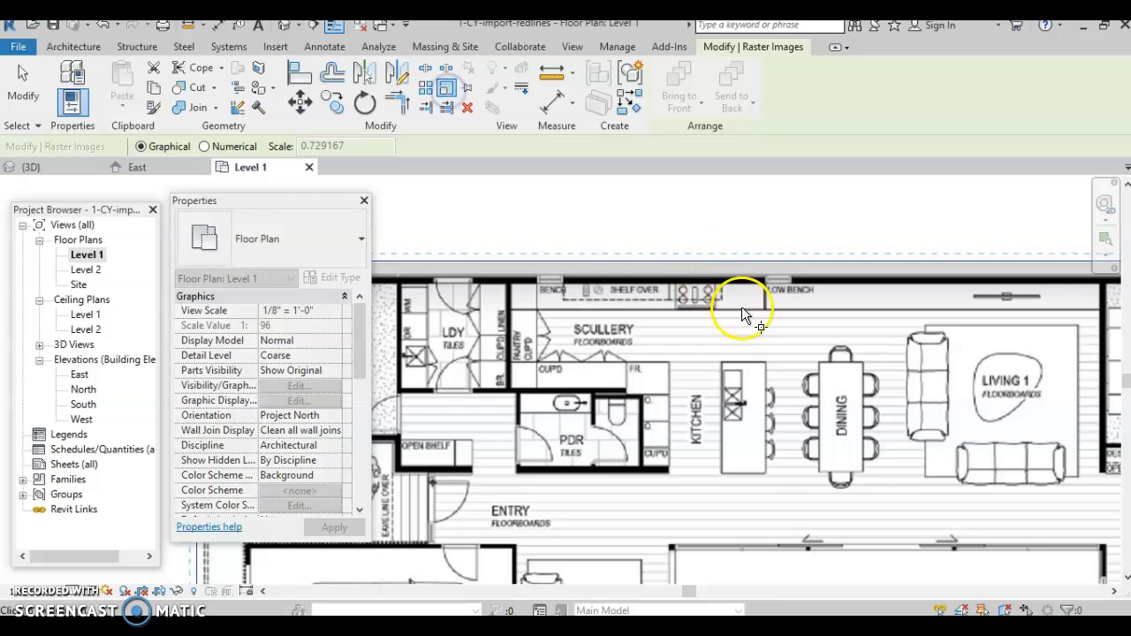
scroll(739, 314, up, 5)
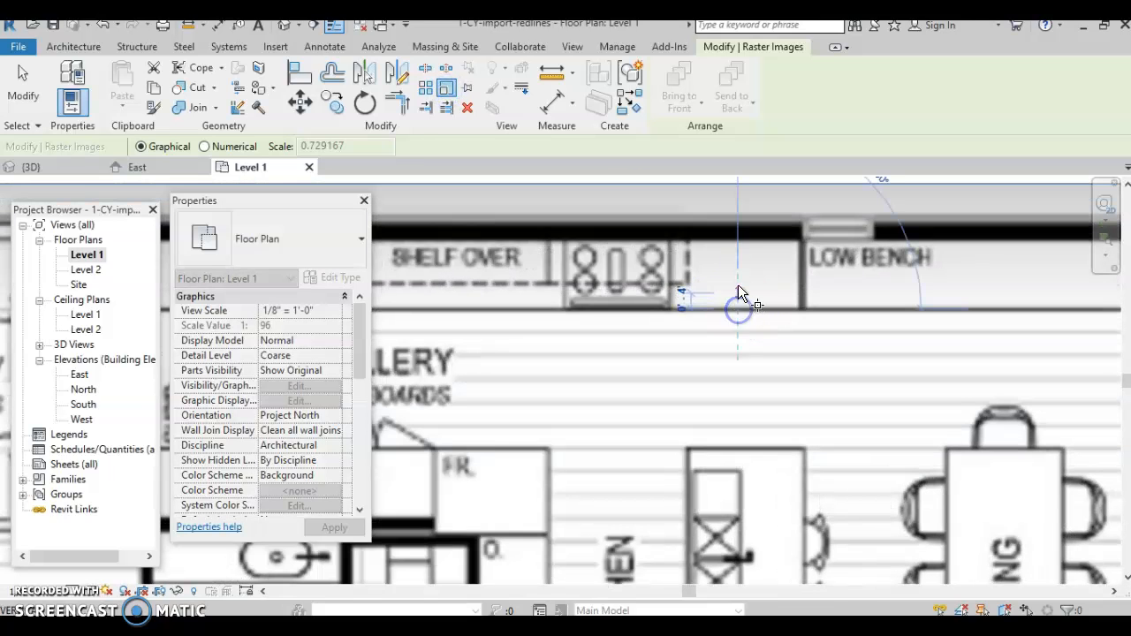
click(736, 246)
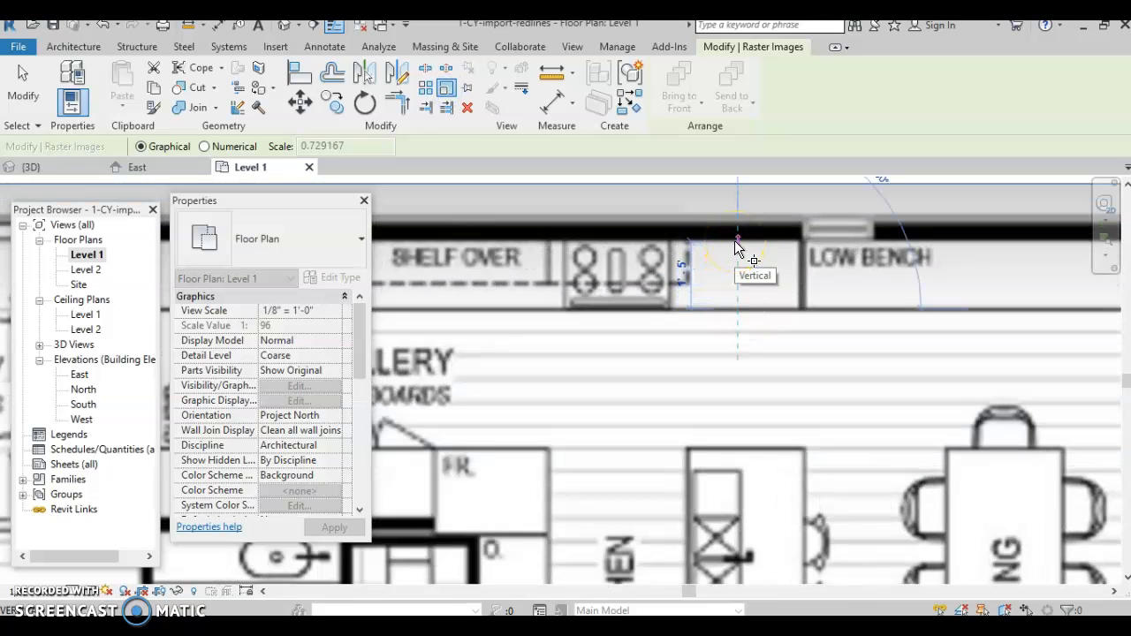
click(733, 214)
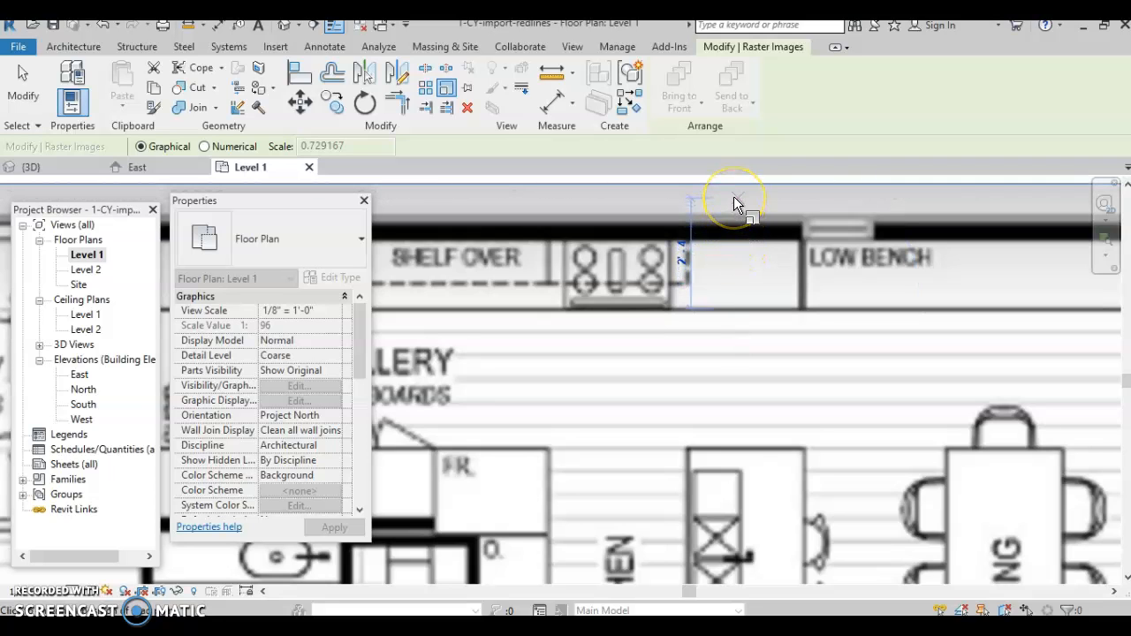
text(3)
key(Return)
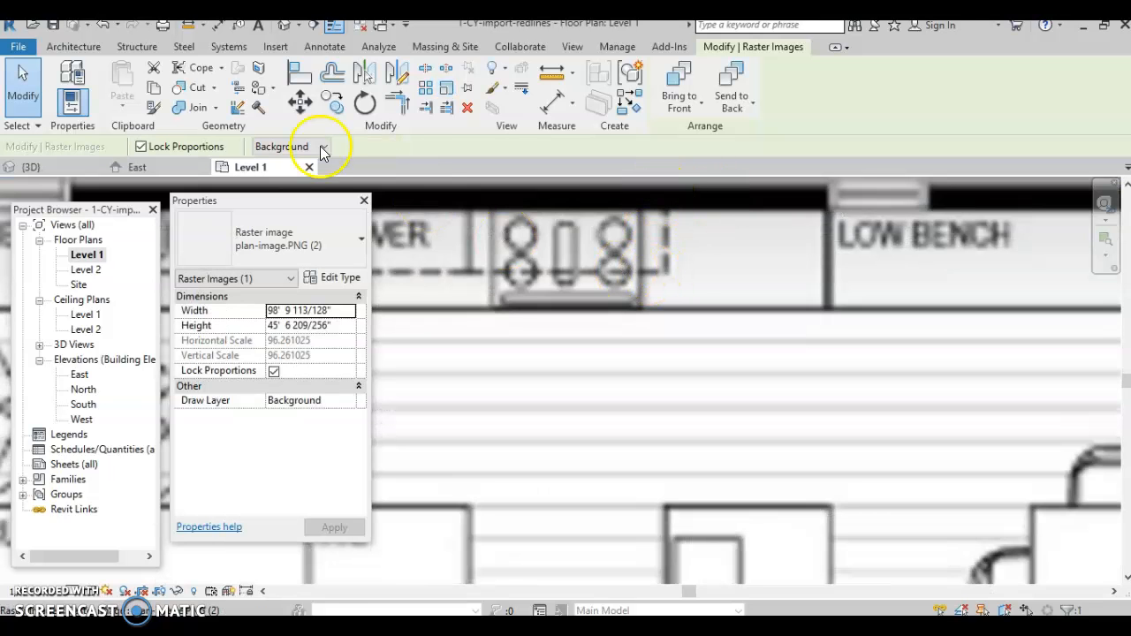
Measure the bench depth beside the cooktop, from its front edge to the wall face, to check the image scale
click(275, 46)
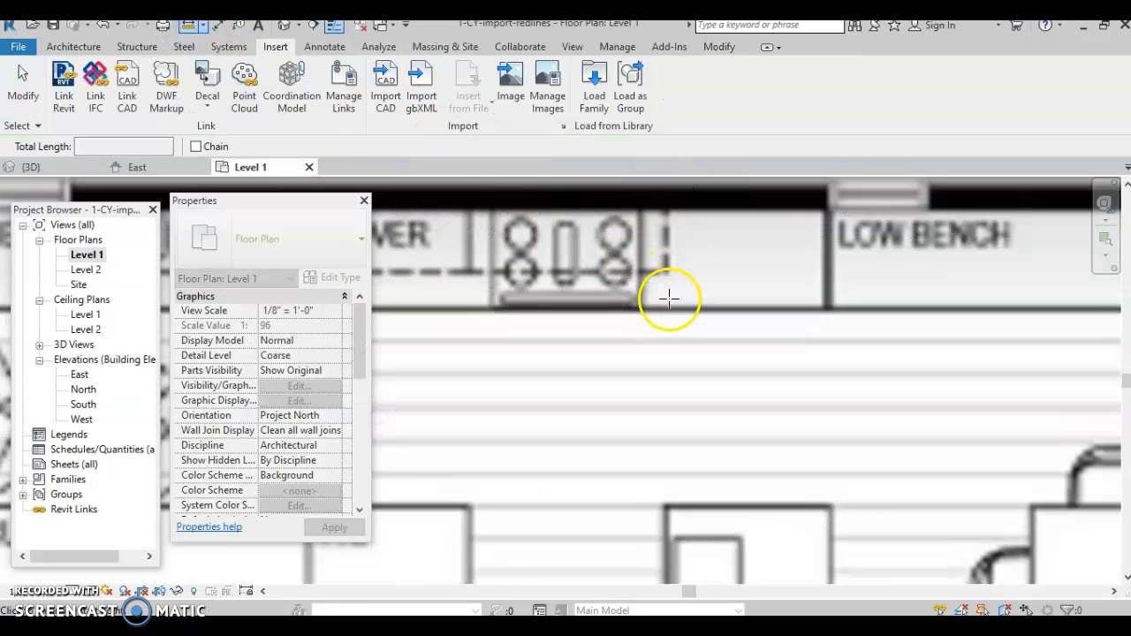
click(681, 207)
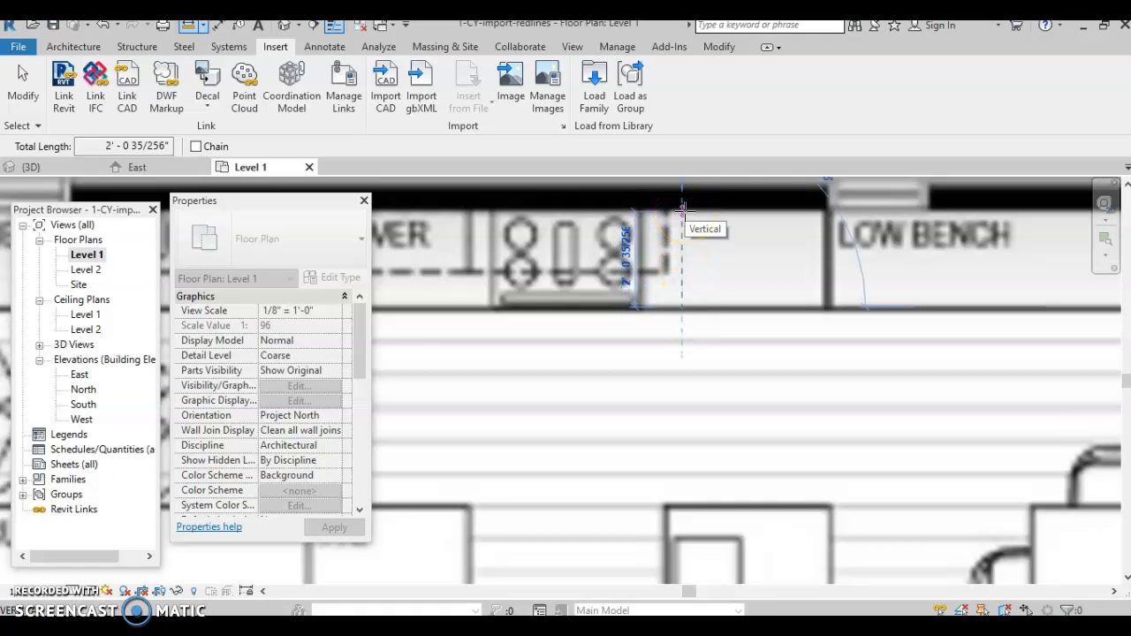
key(Escape)
scroll(698, 300, down, 3)
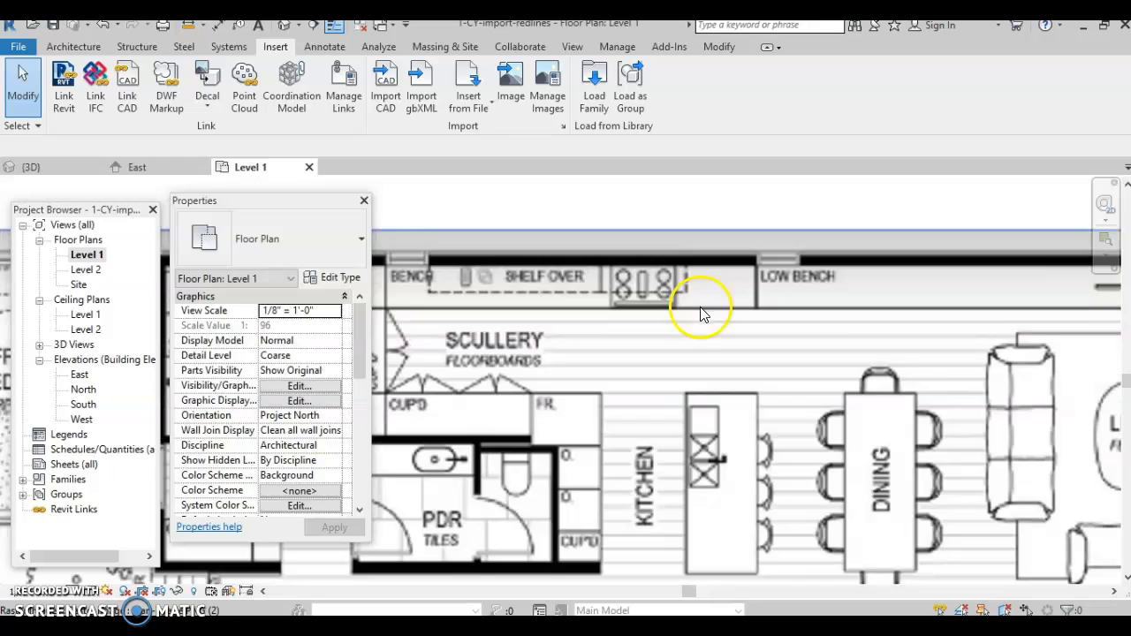
scroll(701, 313, down, 2)
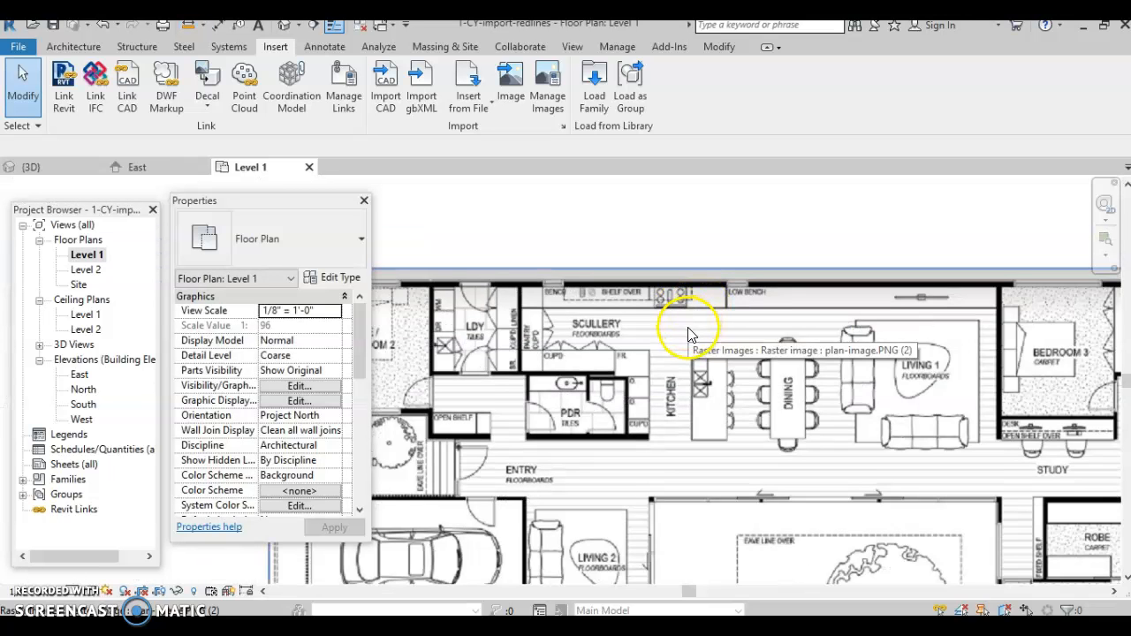
Extend the red detail line along the north wall's inner face past the Bedroom 4 corner of the plan
scroll(686, 318, down, 4)
middle_drag(572, 338, 1029, 339)
scroll(1030, 340, down, 2)
middle_drag(680, 356, 917, 355)
scroll(732, 344, up, 5)
middle_drag(785, 320, 997, 295)
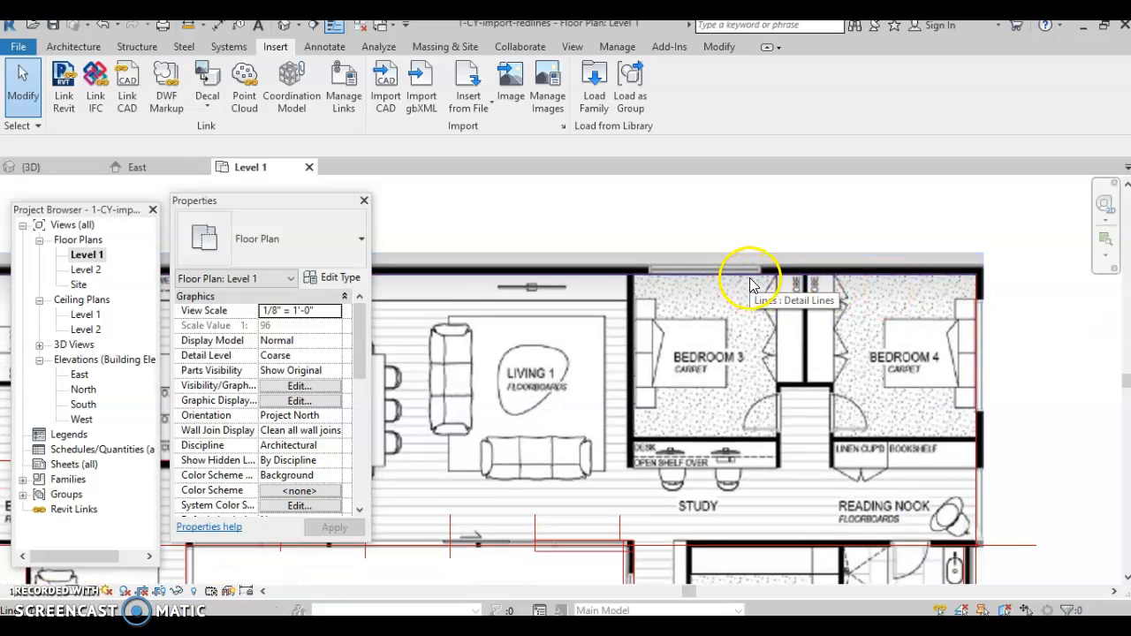
click(934, 276)
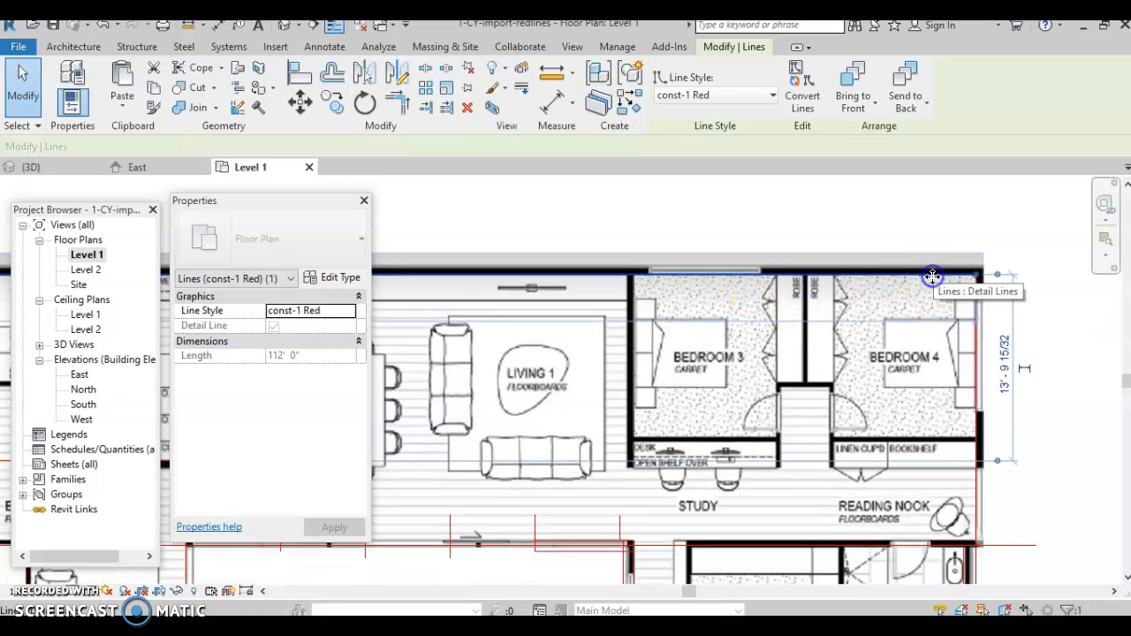
click(1014, 254)
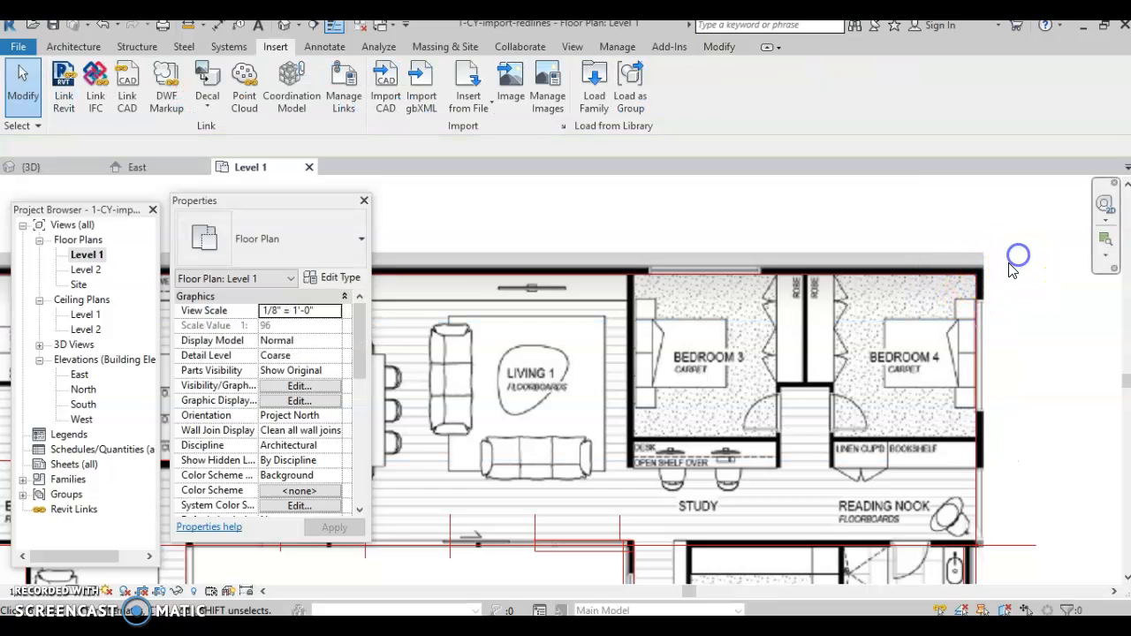
scroll(1000, 281, up, 2)
click(959, 275)
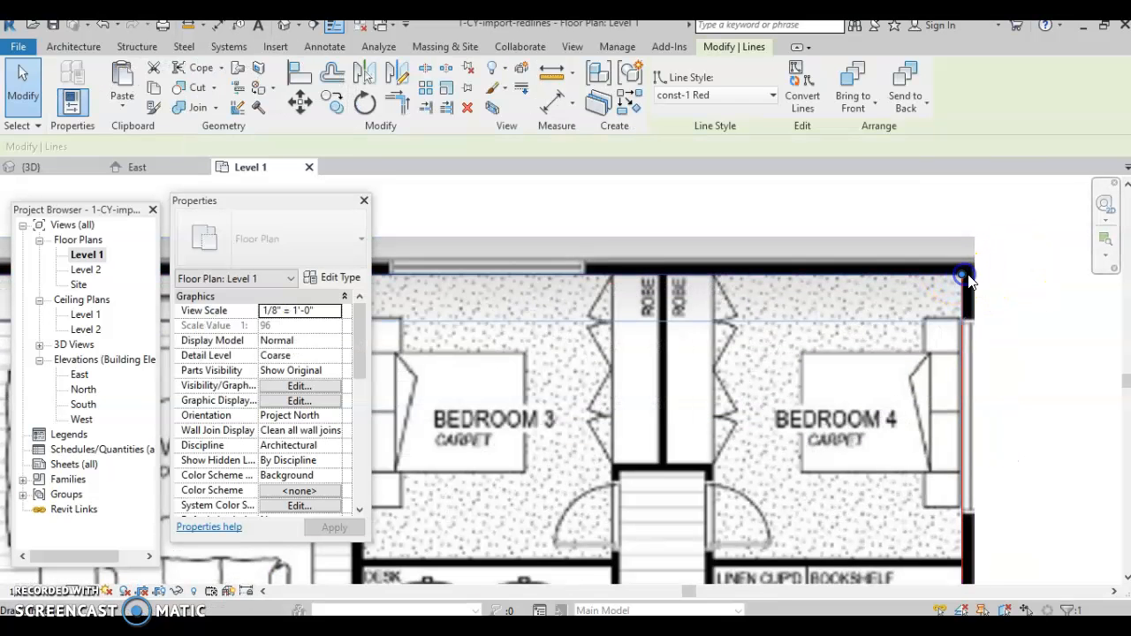
drag(961, 274, 1045, 274)
click(1041, 339)
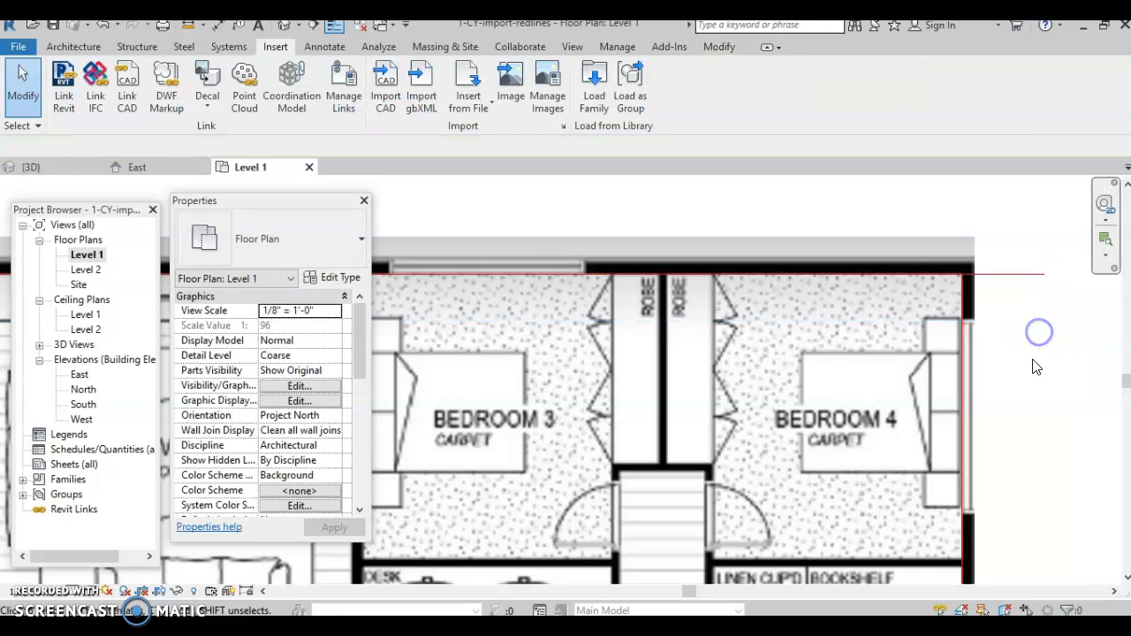
Extend the red vertical line along Bedroom 4's east wall upward past the north wall so it crosses the horizontal line
click(963, 305)
drag(962, 275, 958, 210)
click(1078, 235)
scroll(1048, 327, down, 2)
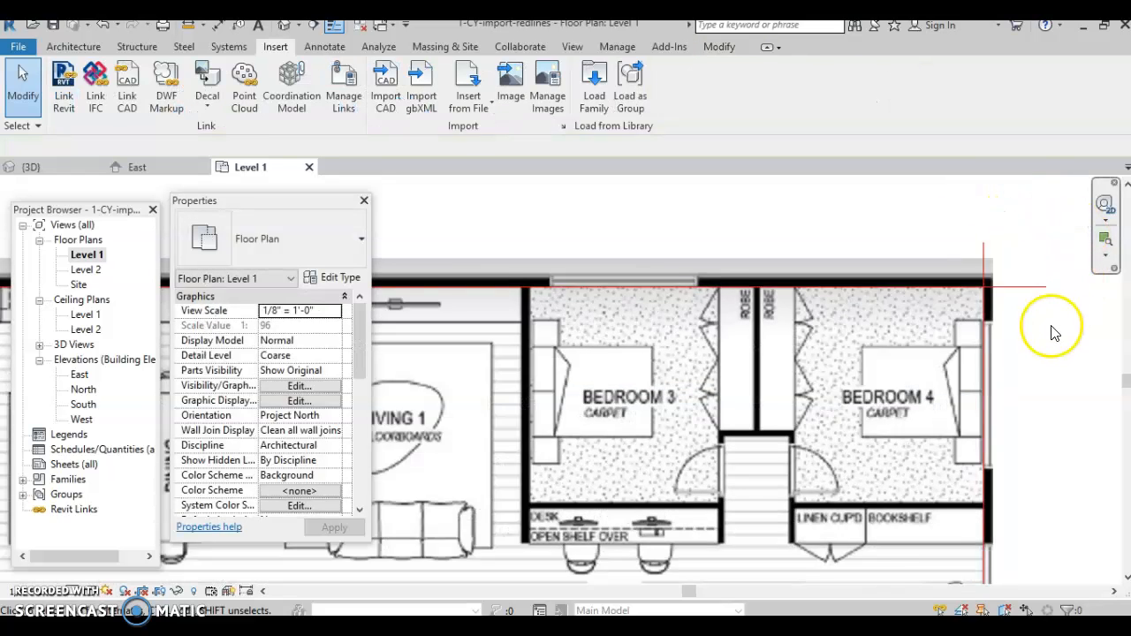
scroll(1051, 332, down, 1)
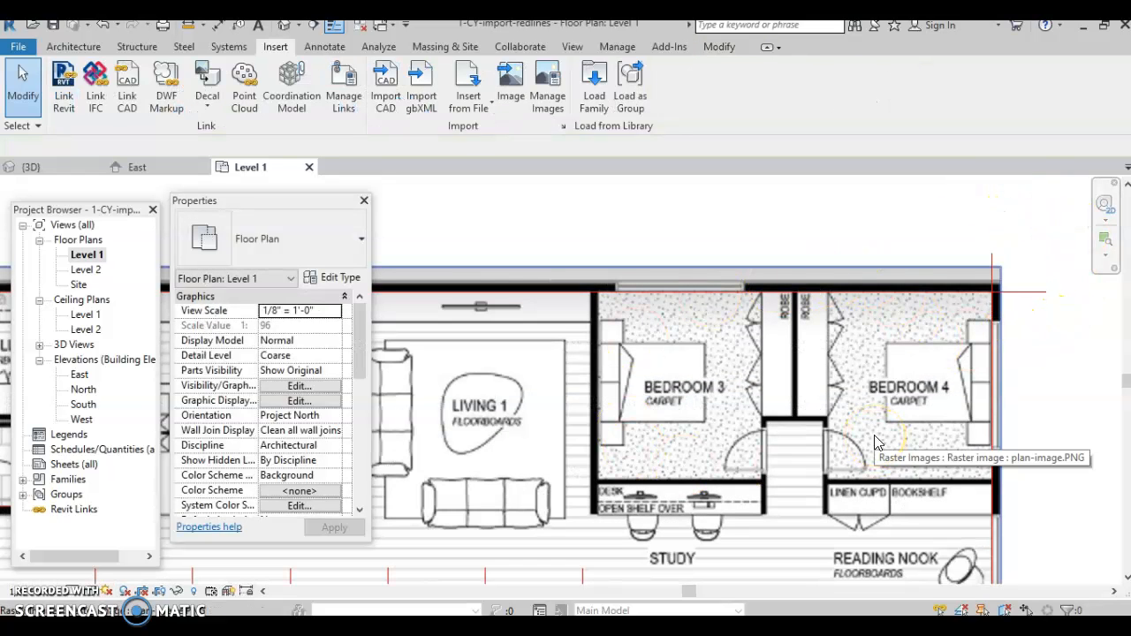
Lengthen the red line along the powder room's corridor wall eastward past the reading nook's outer wall, to about 83' 6"
scroll(836, 463, down, 2)
middle_drag(777, 488, 886, 340)
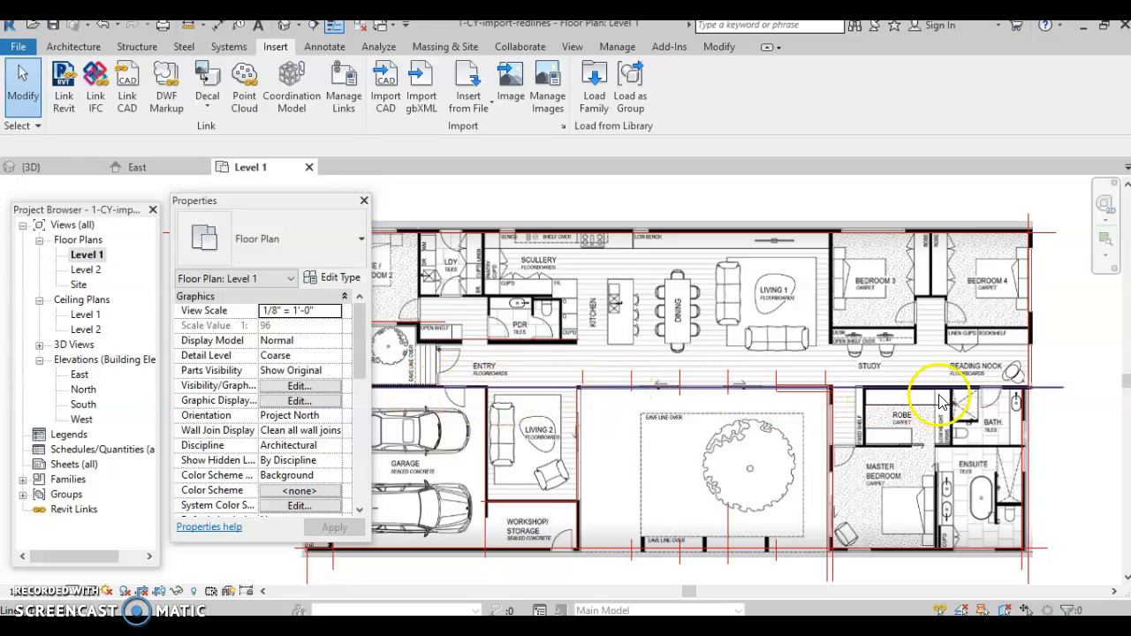
click(536, 340)
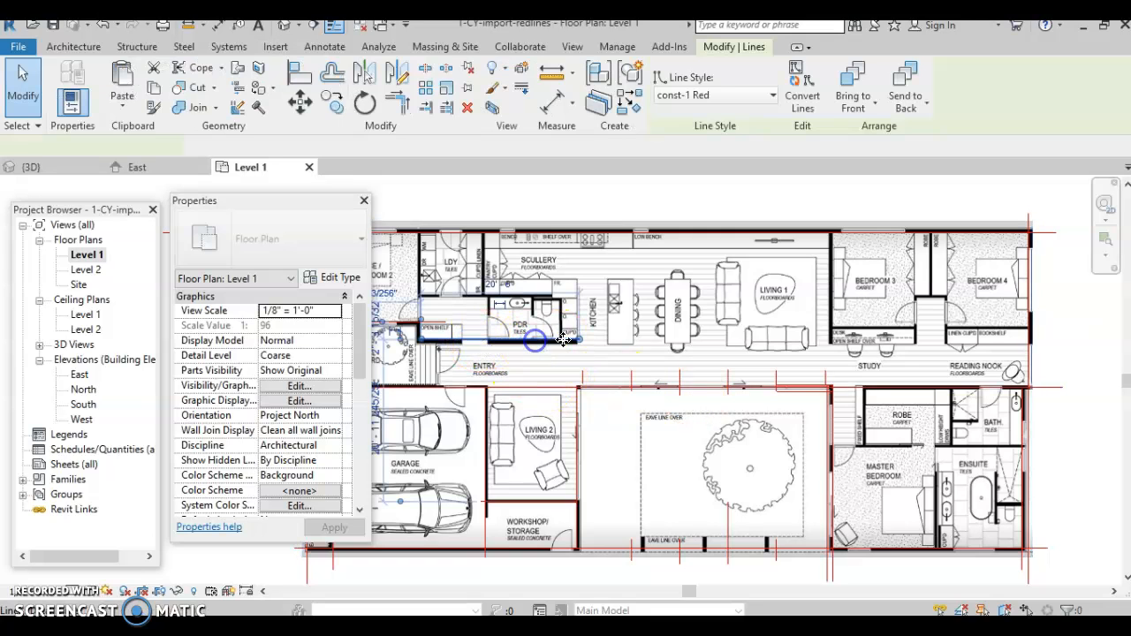
click(1054, 347)
Offset a copy of the lengthened corridor line by 0' 6" toward the entry side to mark the other wall face
scroll(562, 353, up, 2)
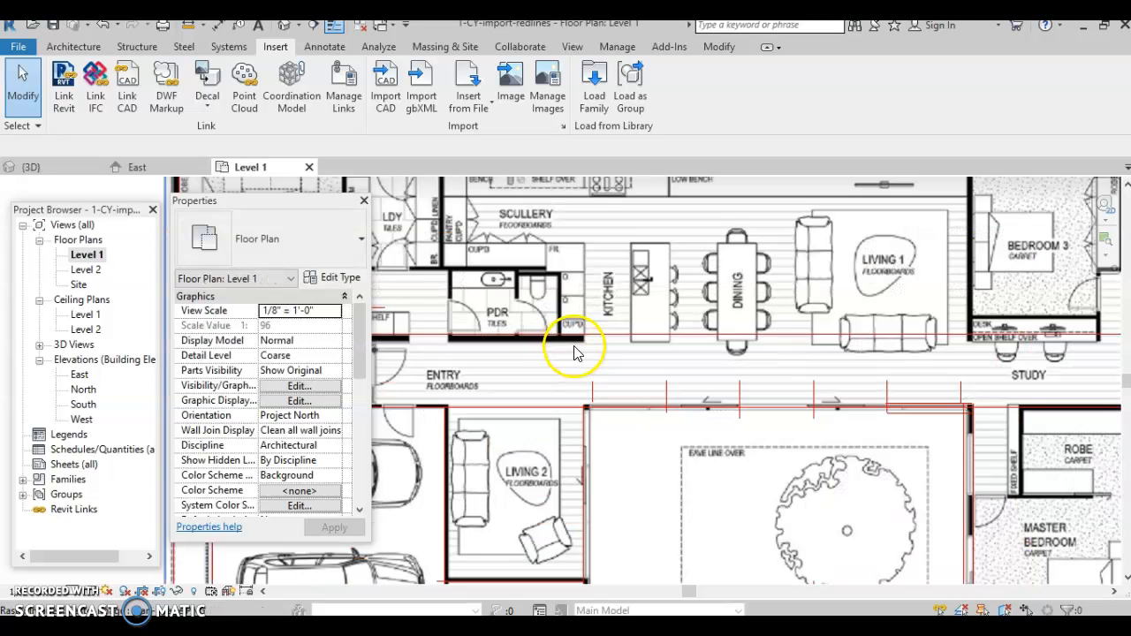
click(597, 339)
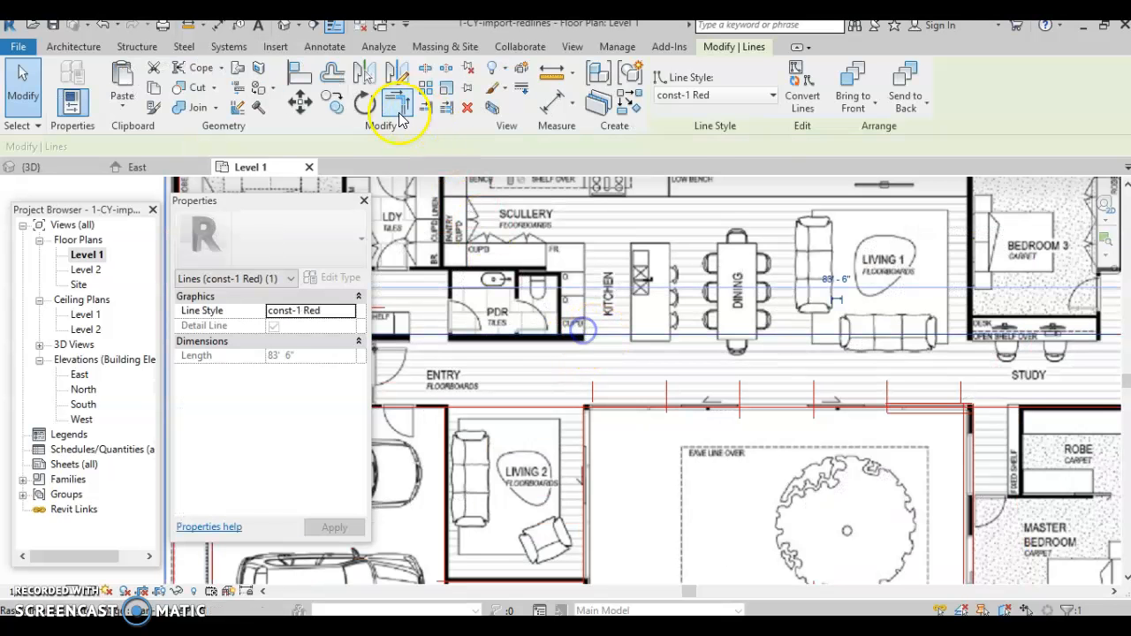
click(331, 72)
drag(237, 143, 180, 145)
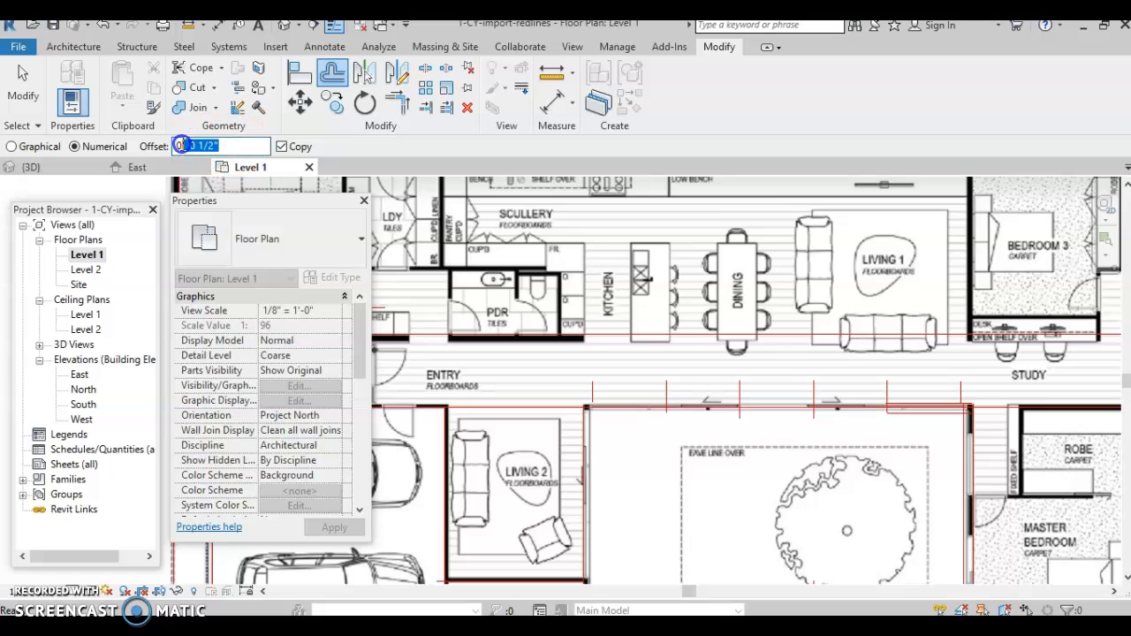
text(6' 0)
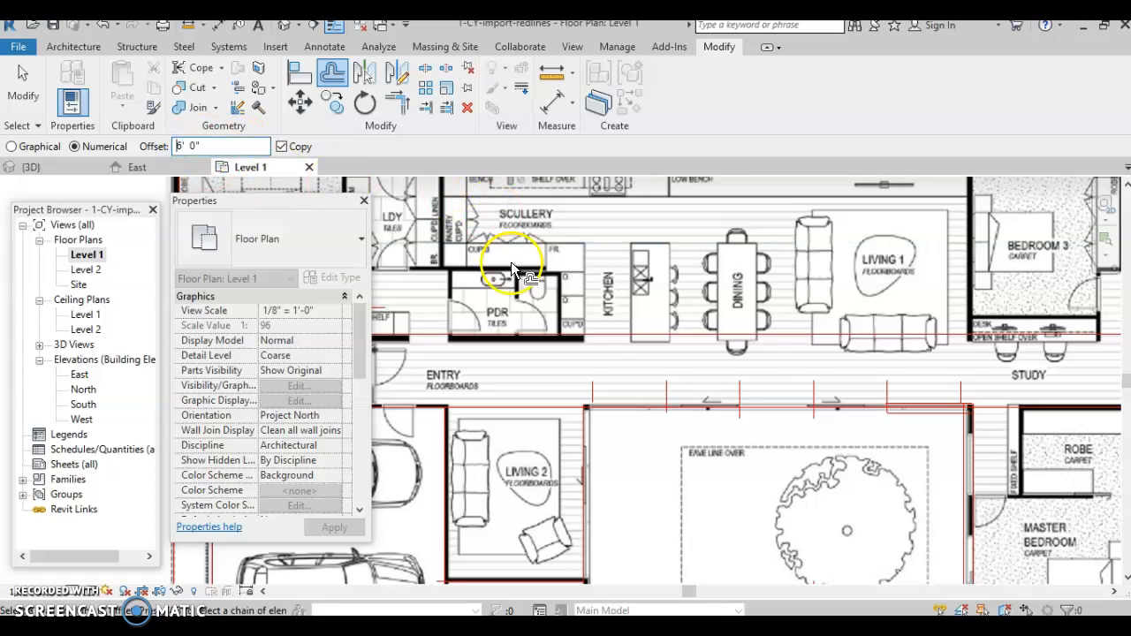
click(592, 339)
click(192, 147)
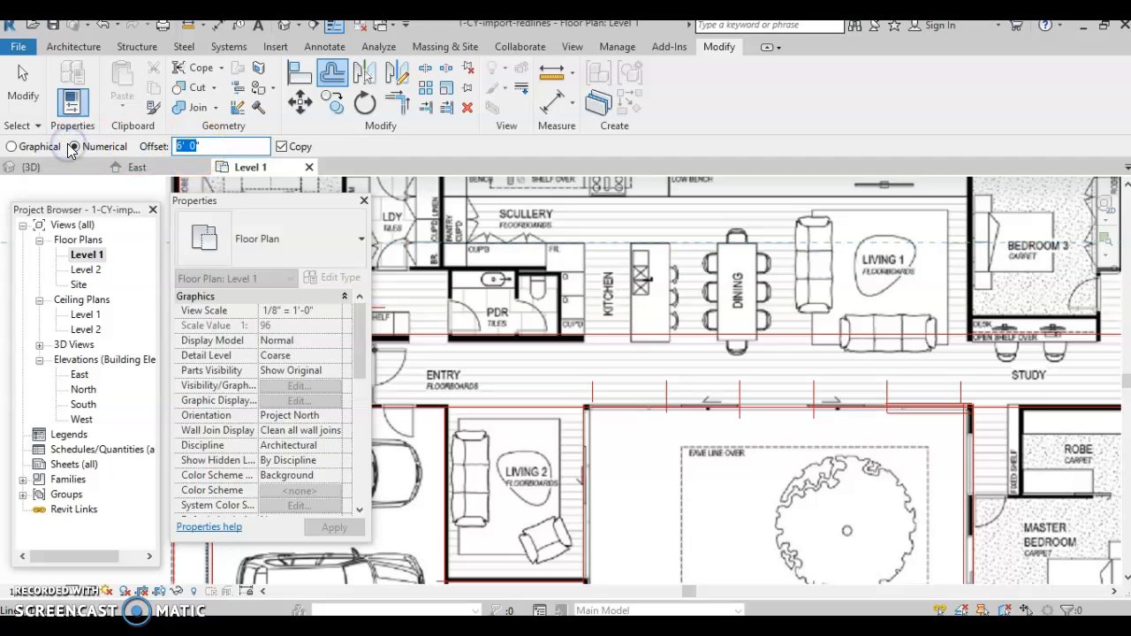
text(6)
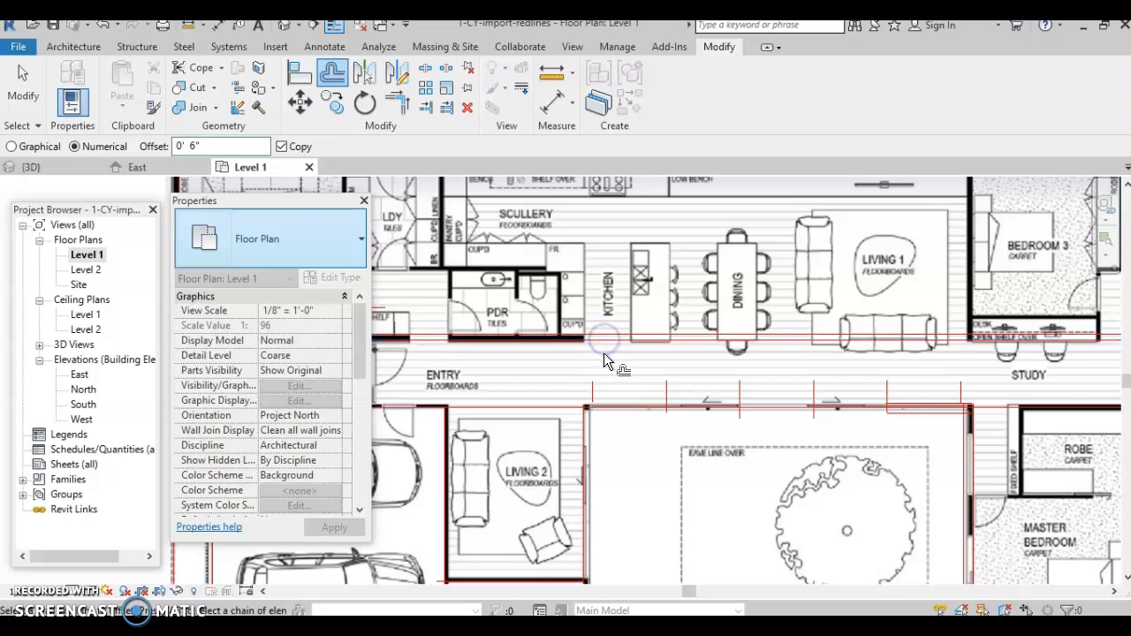
scroll(605, 353, up, 1)
key(Escape)
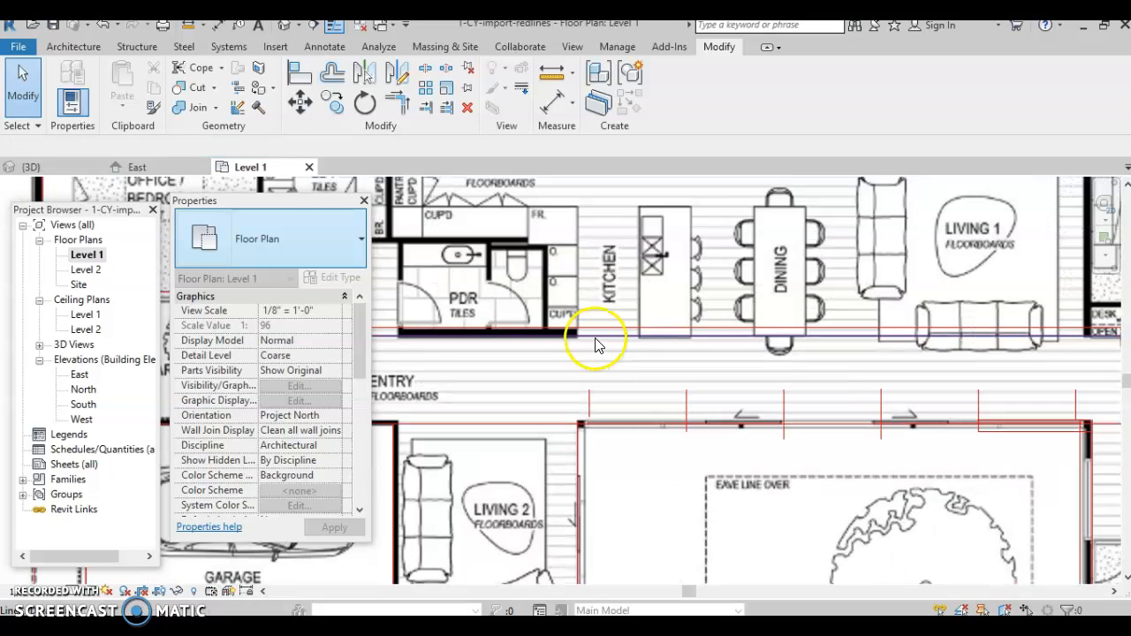
Move the pair of corridor lines together to line up with the two faces of the wall beside the kitchen cupboard
click(590, 332)
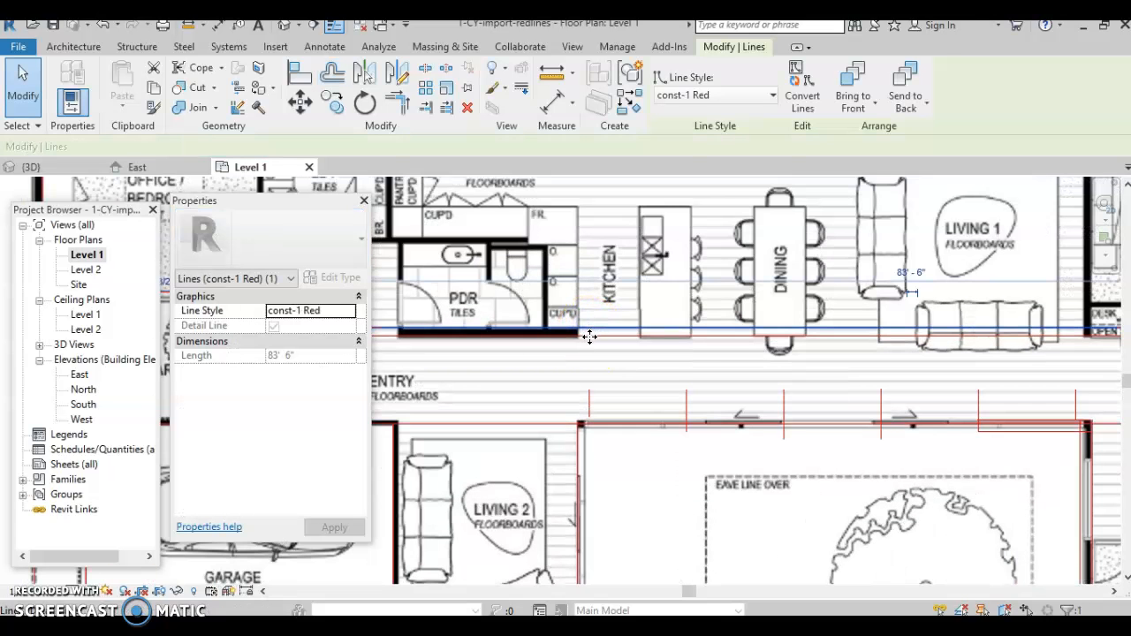
ctrl+click(590, 338)
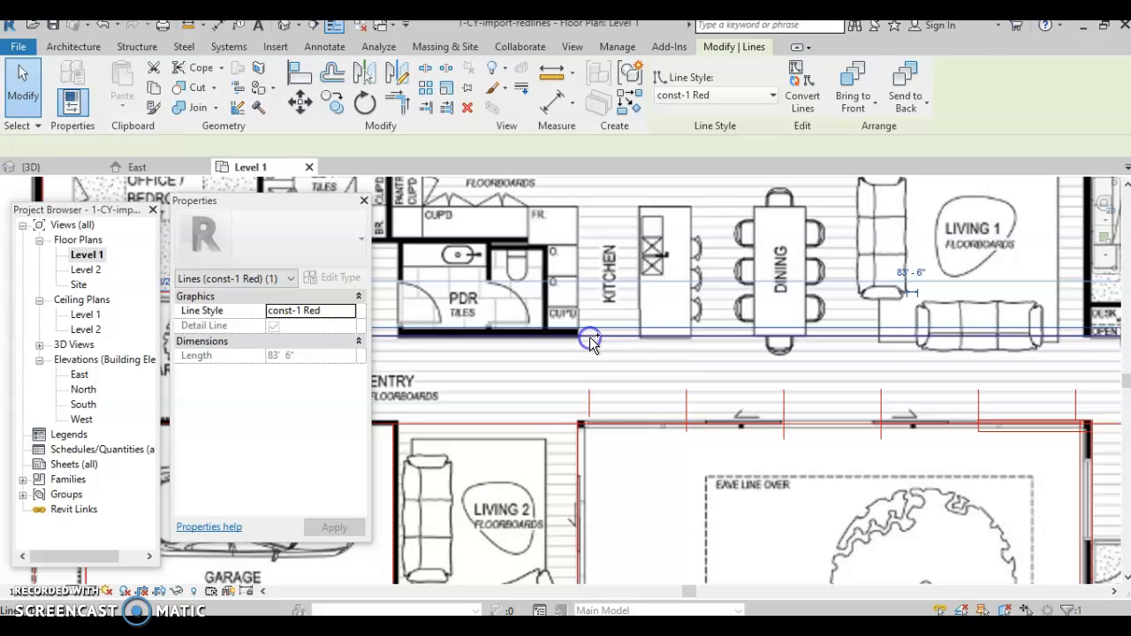
click(300, 103)
scroll(598, 382, up, 5)
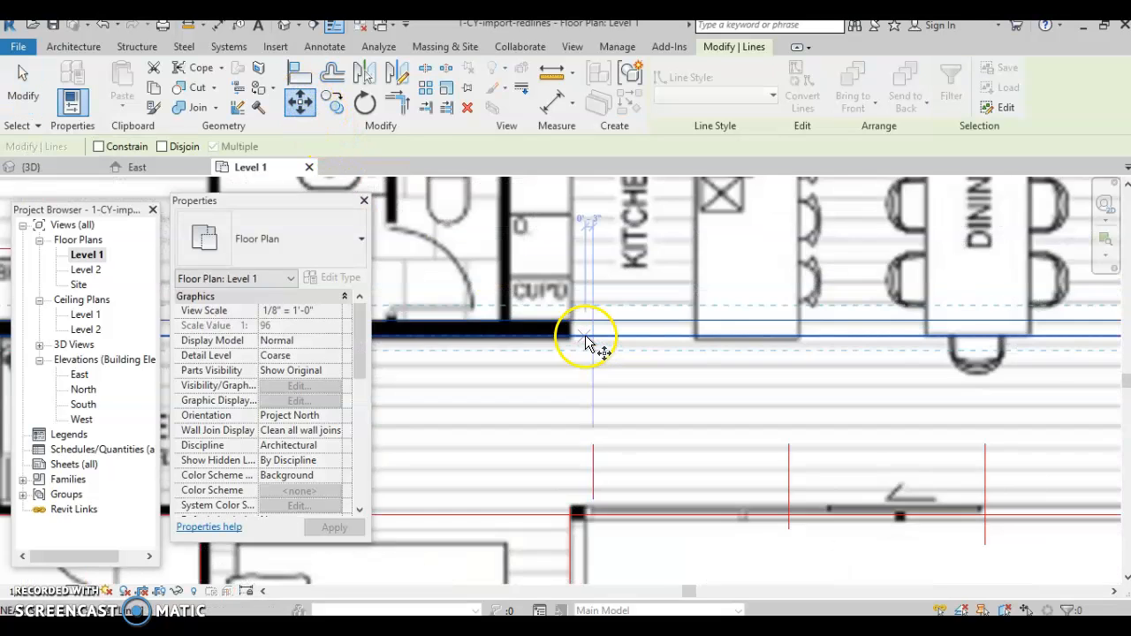
click(553, 309)
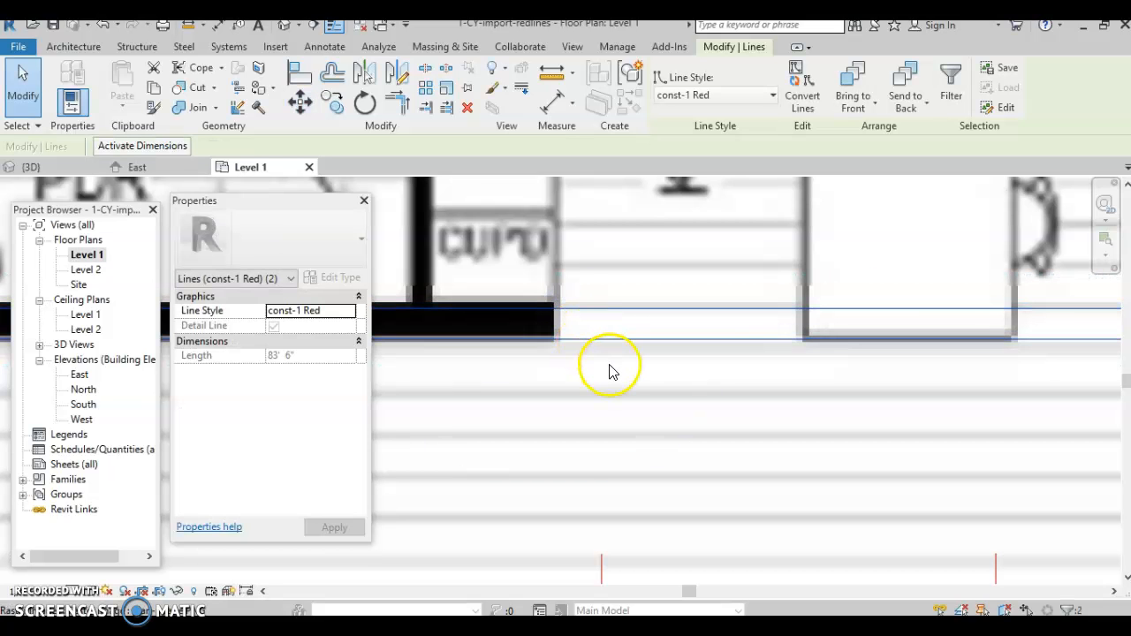
scroll(610, 369, down, 6)
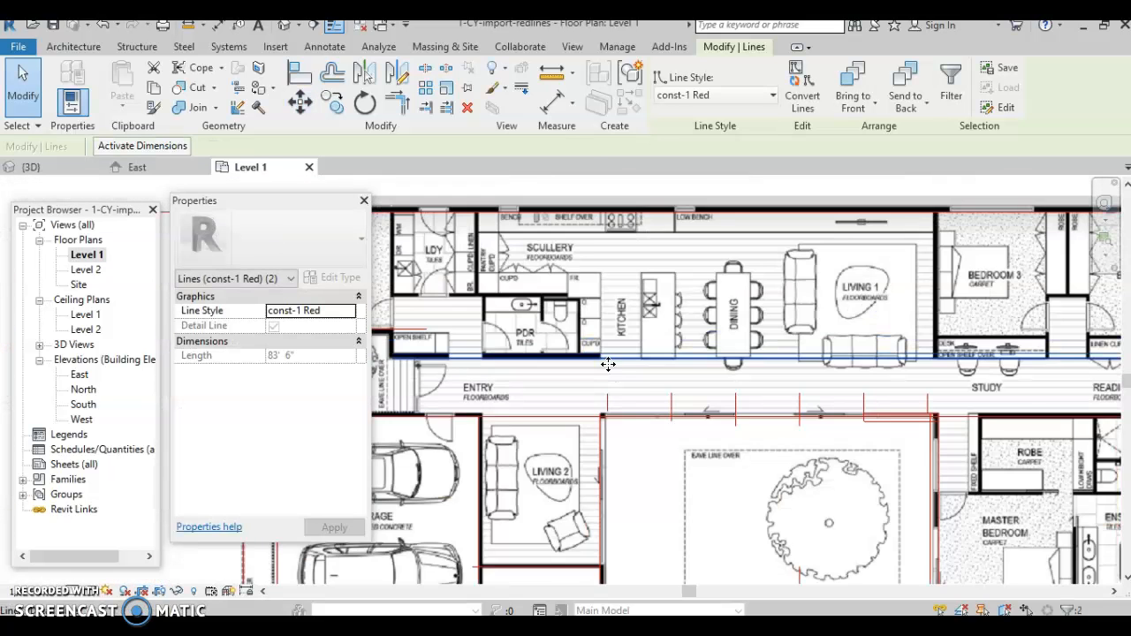
middle_drag(694, 420, 652, 421)
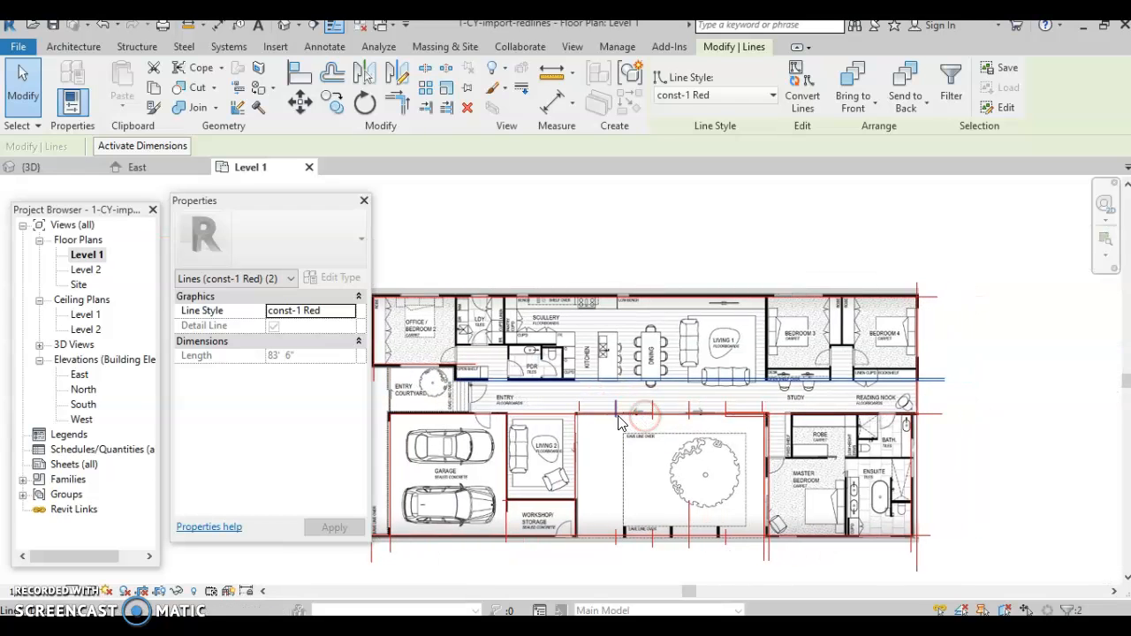
click(971, 398)
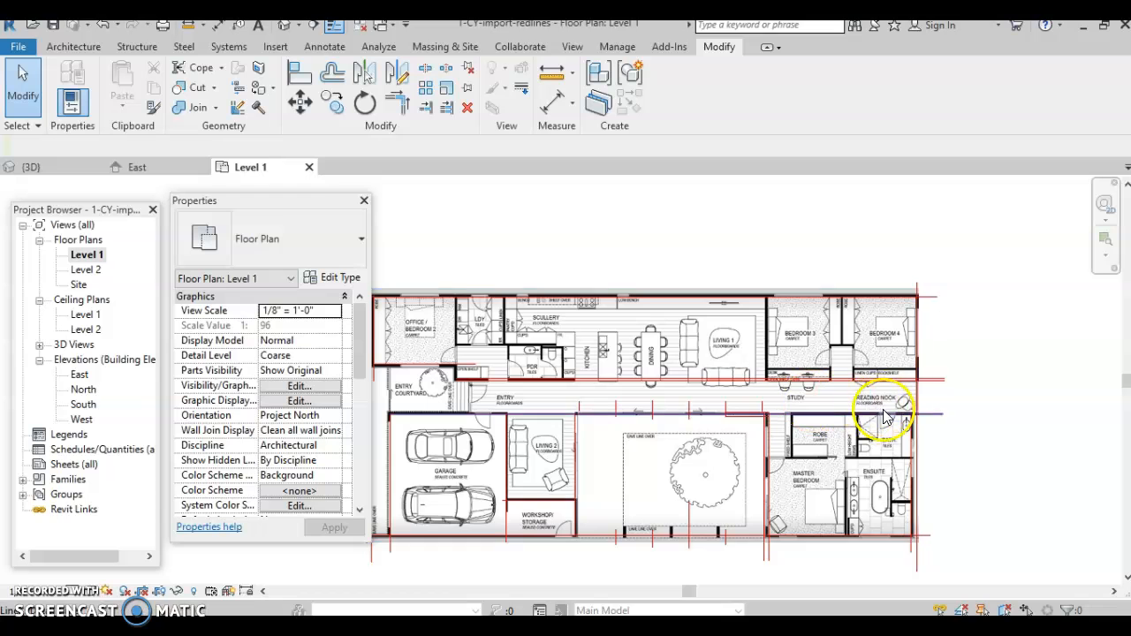
Offset a copy of the red line along the corridor's south wall by 0' 6" toward the entry side
scroll(828, 433, up, 2)
scroll(831, 430, up, 3)
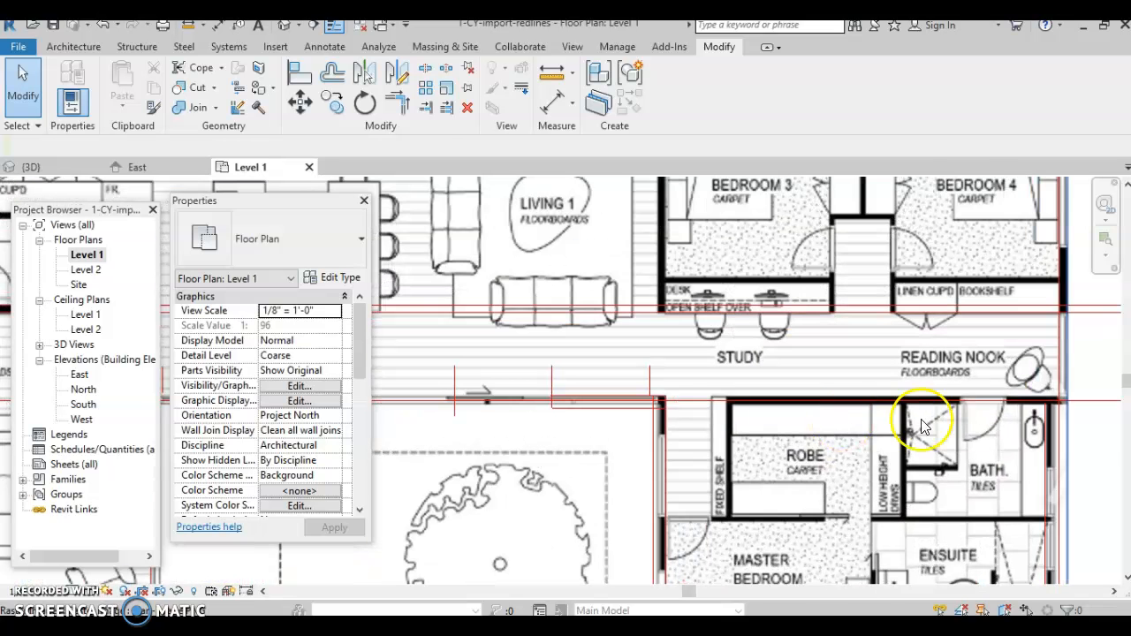
middle_drag(760, 415, 1120, 382)
scroll(1119, 382, down, 1)
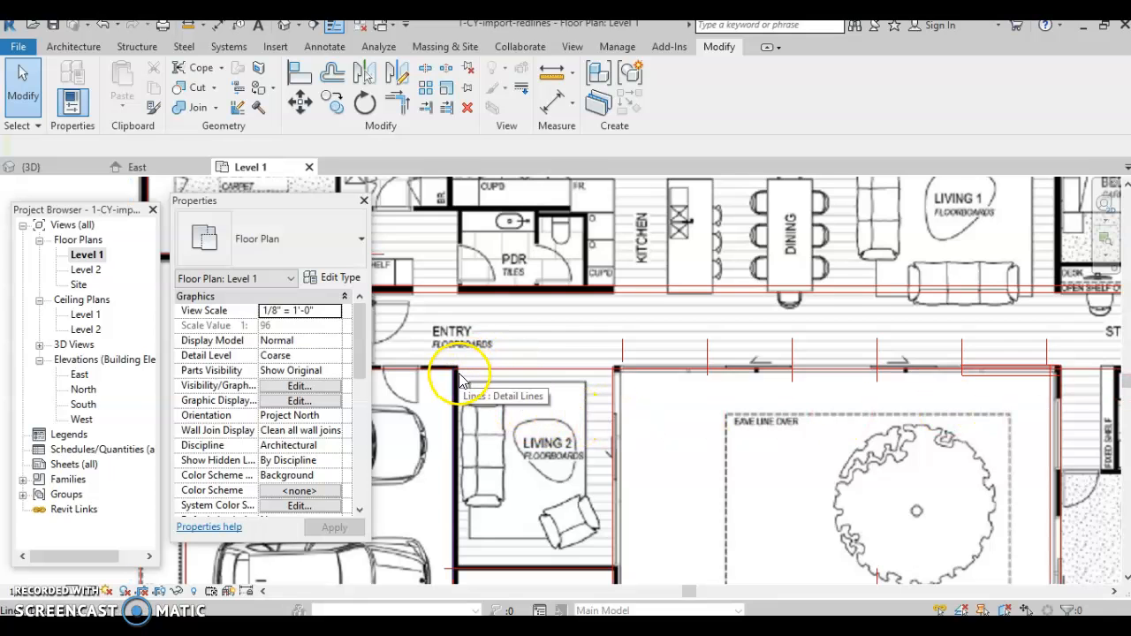
middle_drag(808, 397, 424, 394)
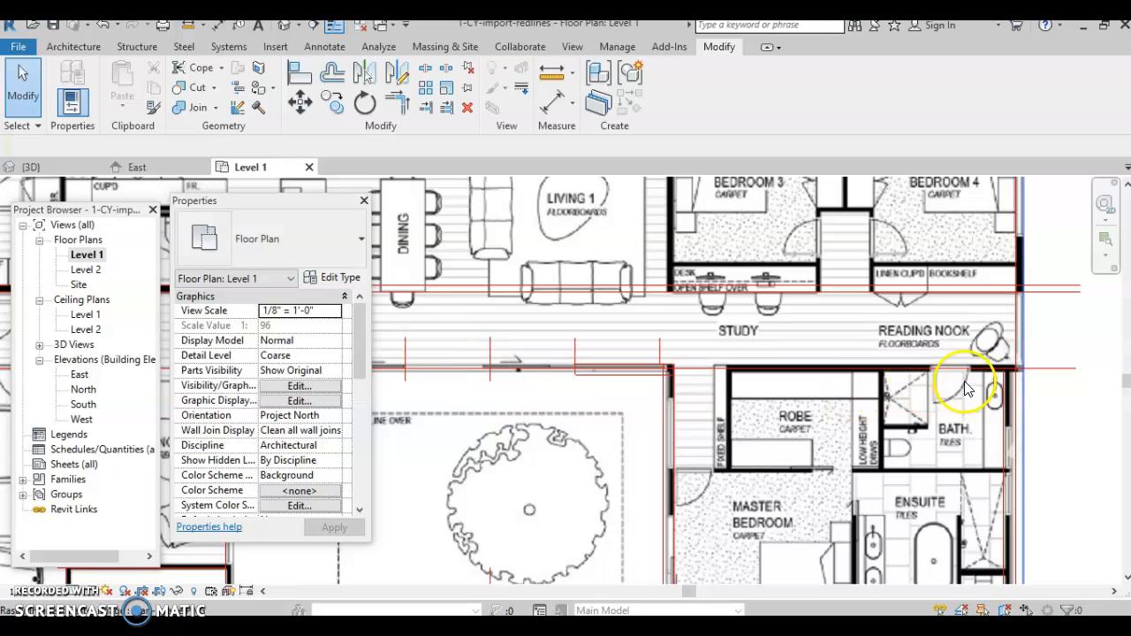
click(1044, 369)
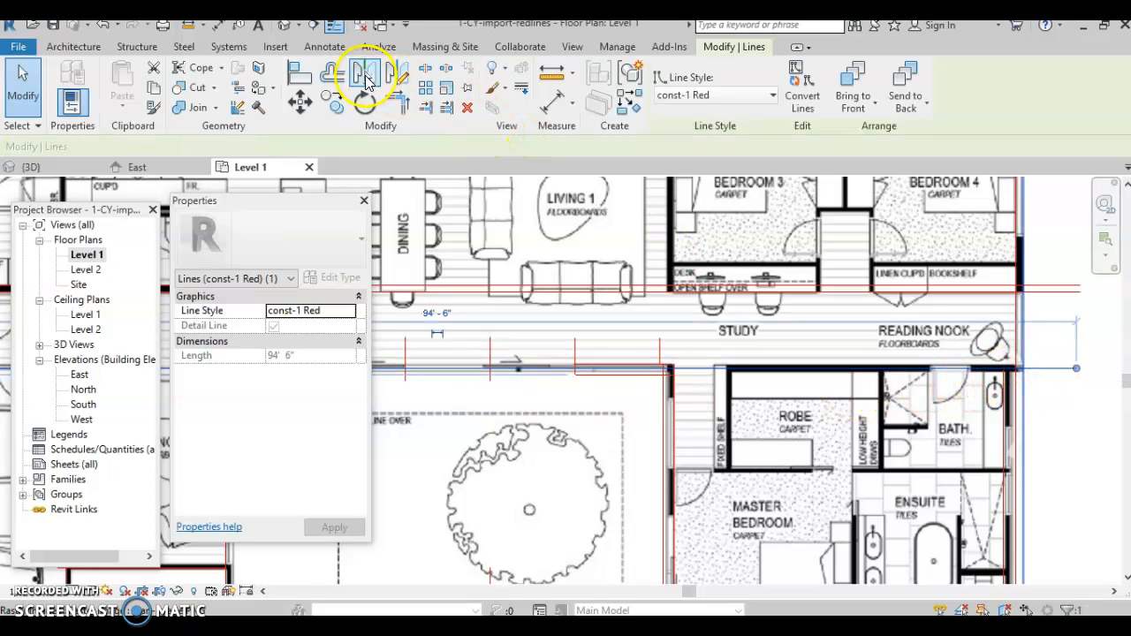
click(334, 76)
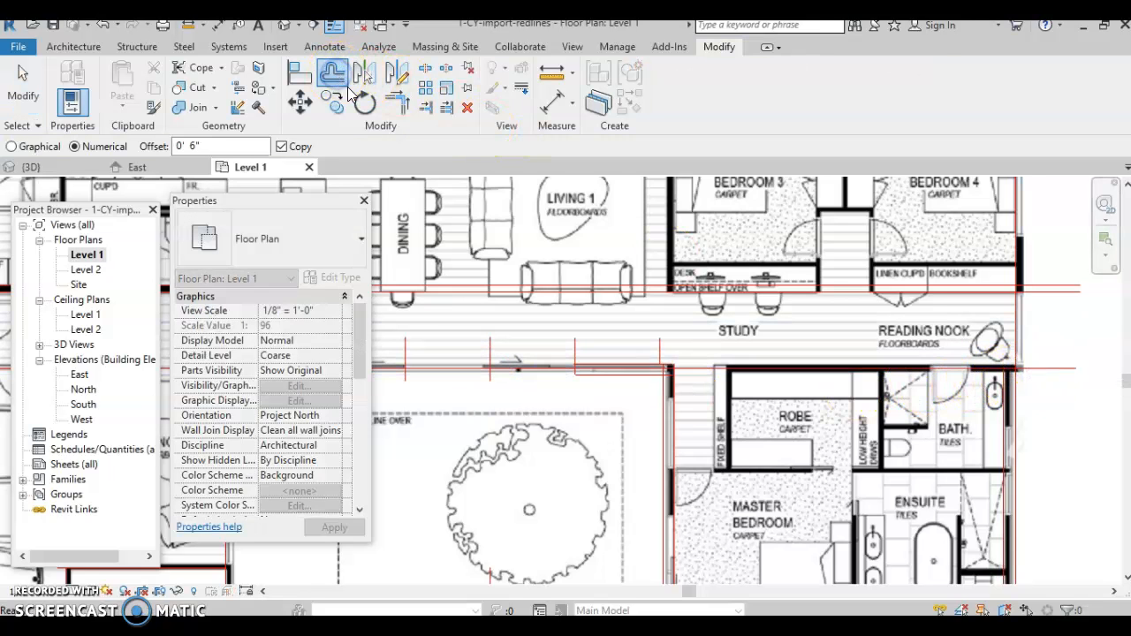
click(1033, 367)
middle_drag(492, 391, 943, 382)
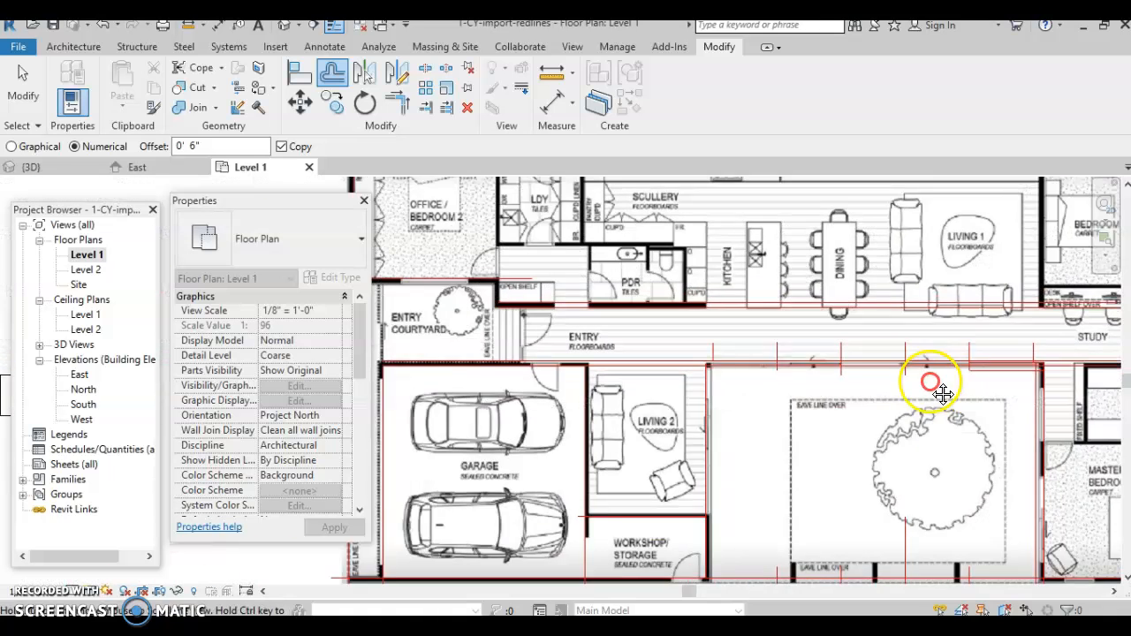
scroll(586, 366, up, 2)
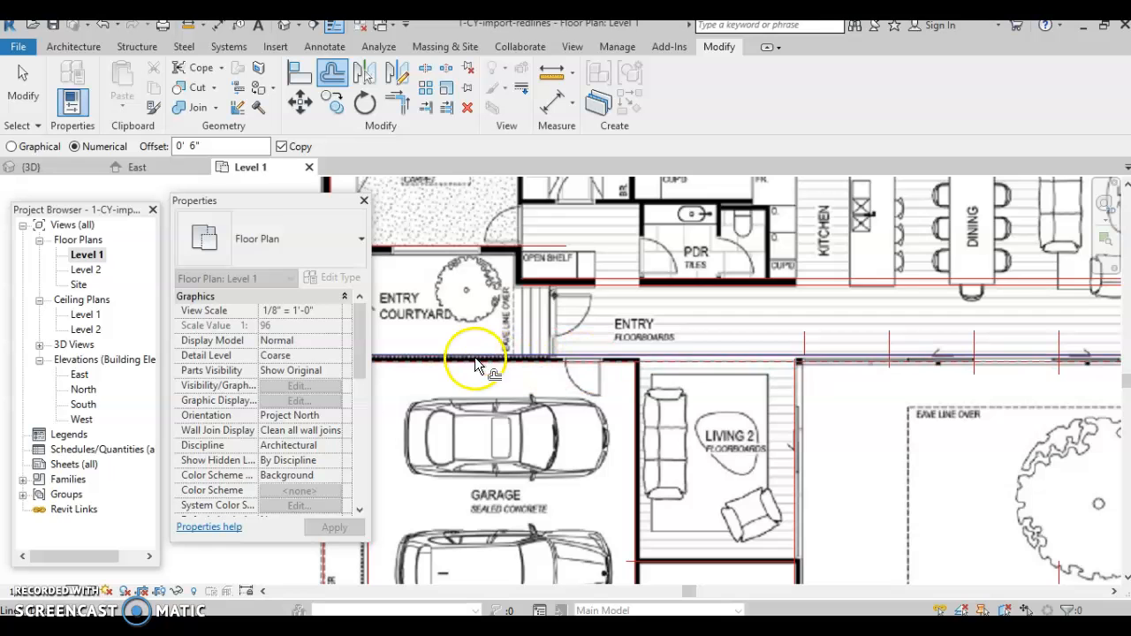
scroll(605, 395, down, 5)
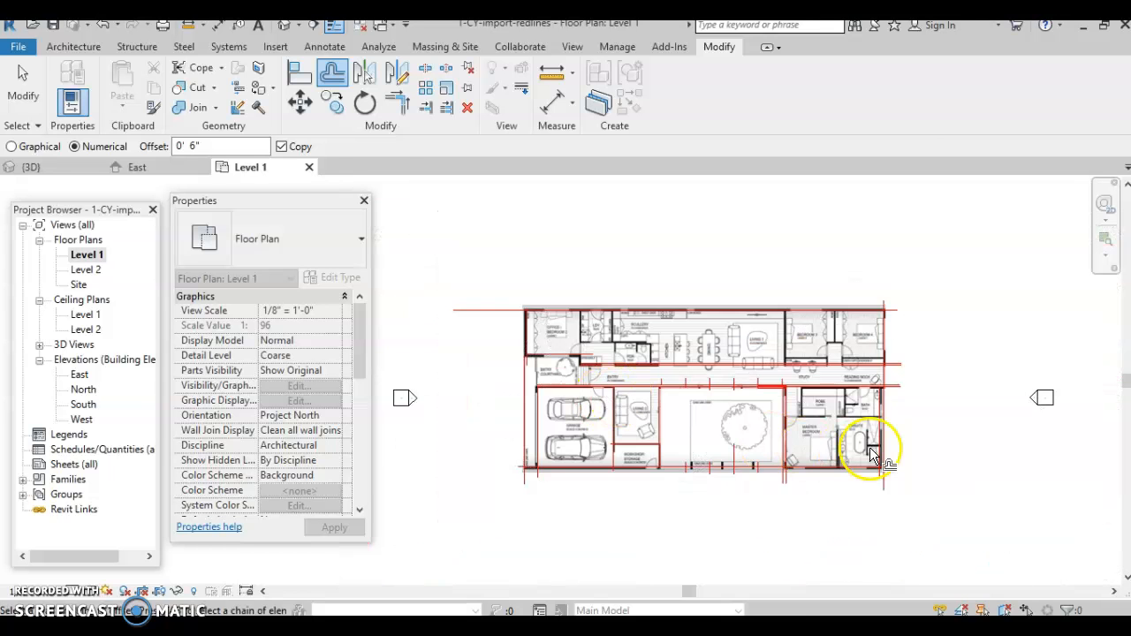
Add the text note "interior" with a two-segment leader pointing to the east end of the red line along Bedroom 4's north wall
scroll(880, 486, up, 3)
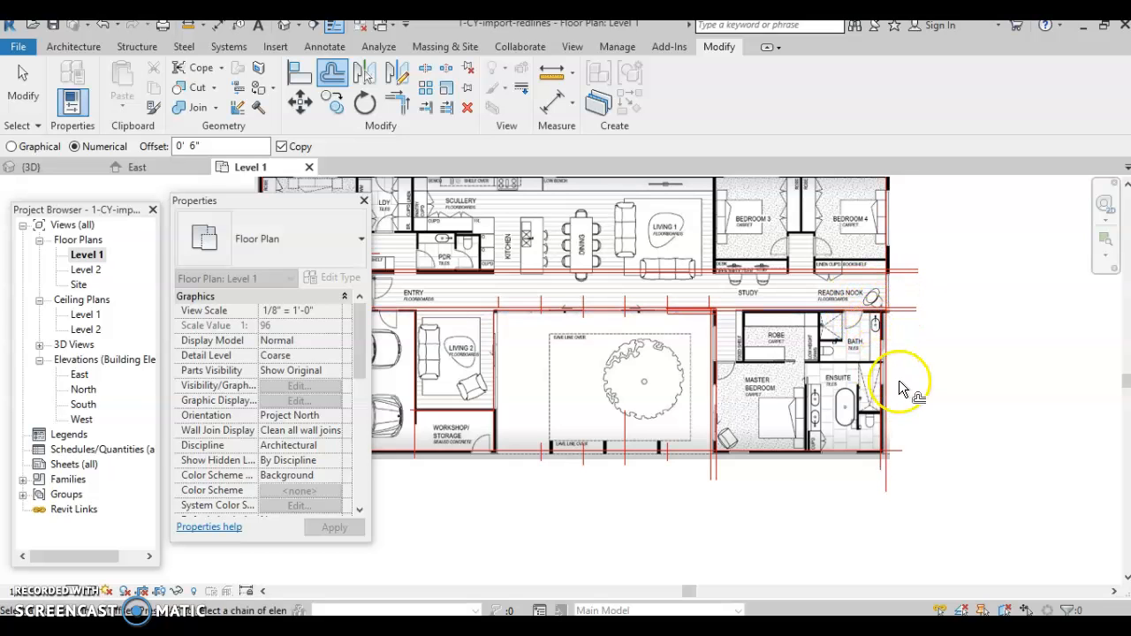
scroll(831, 408, down, 3)
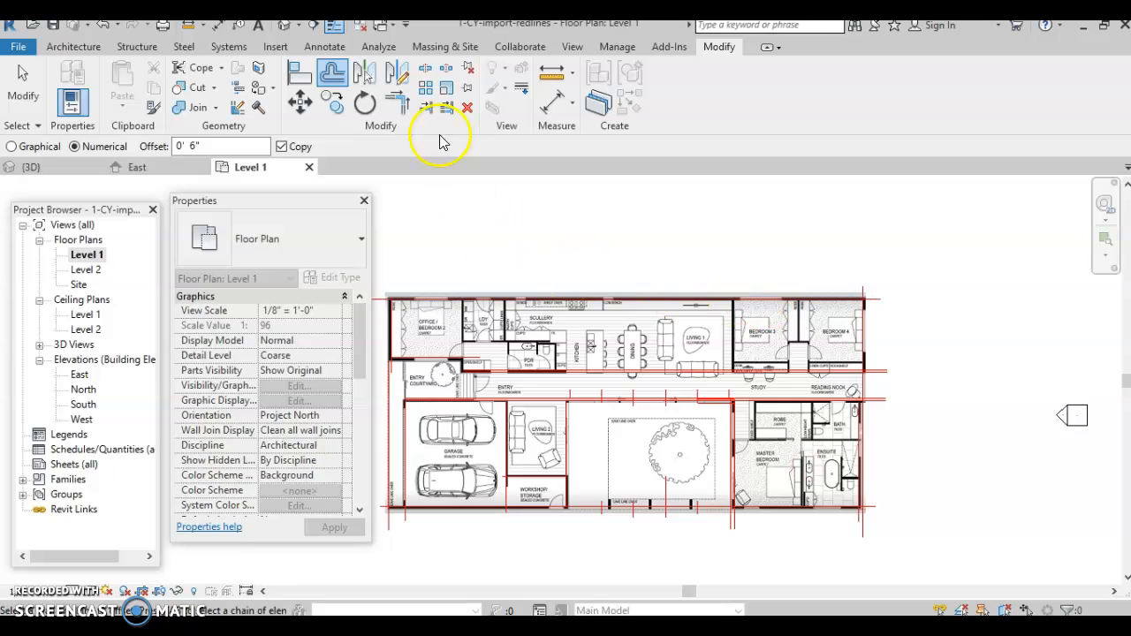
click(340, 48)
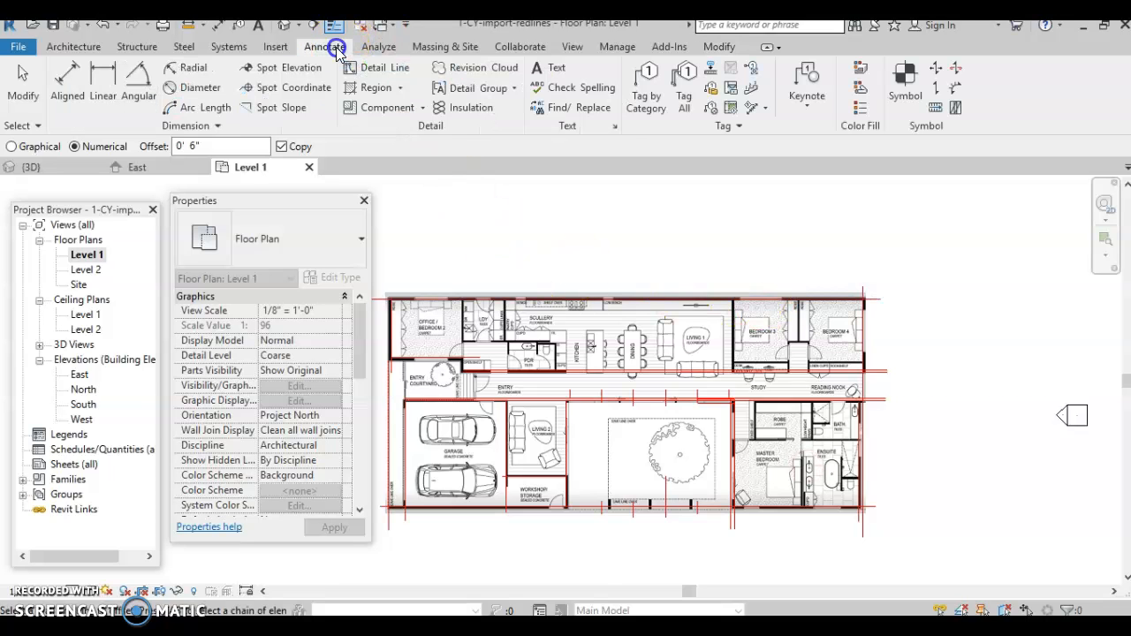
click(557, 70)
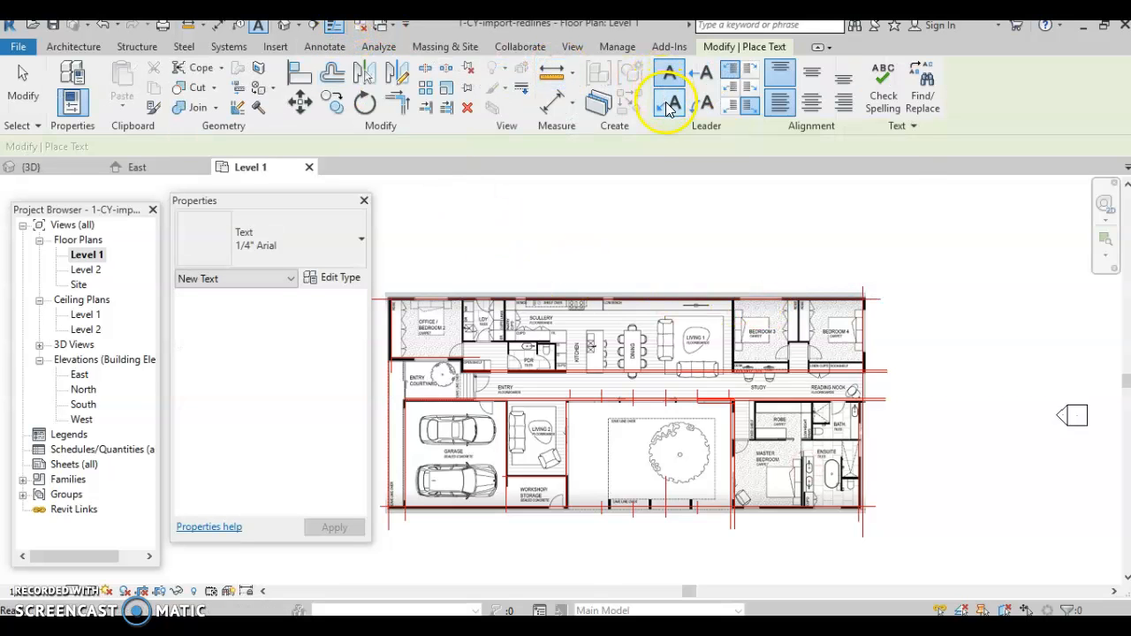
scroll(889, 286, up, 2)
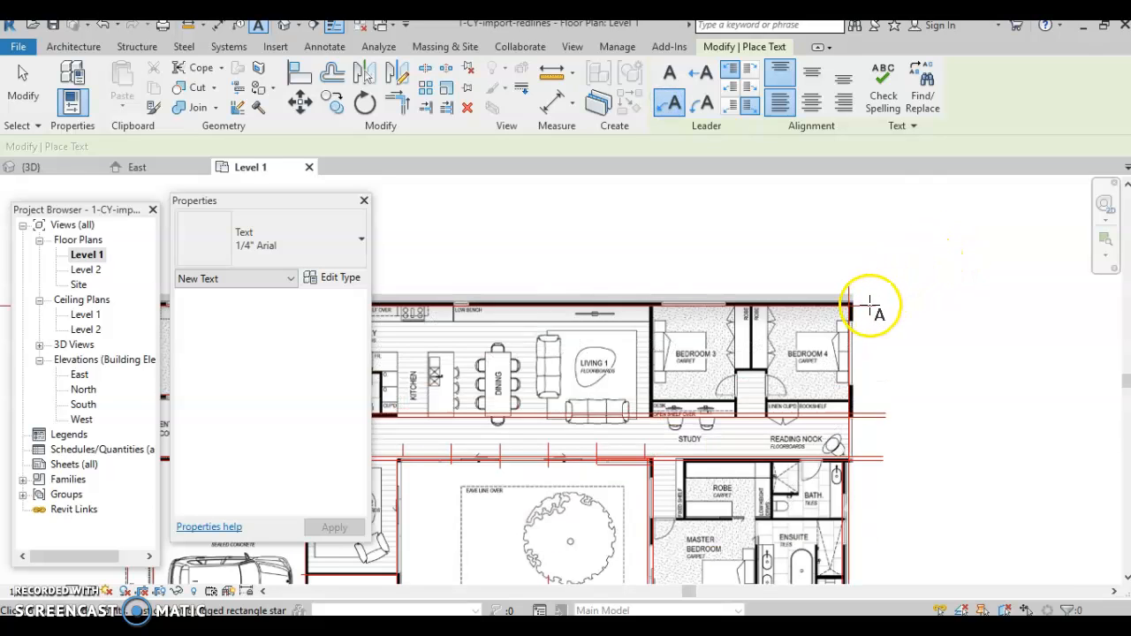
click(872, 306)
click(936, 273)
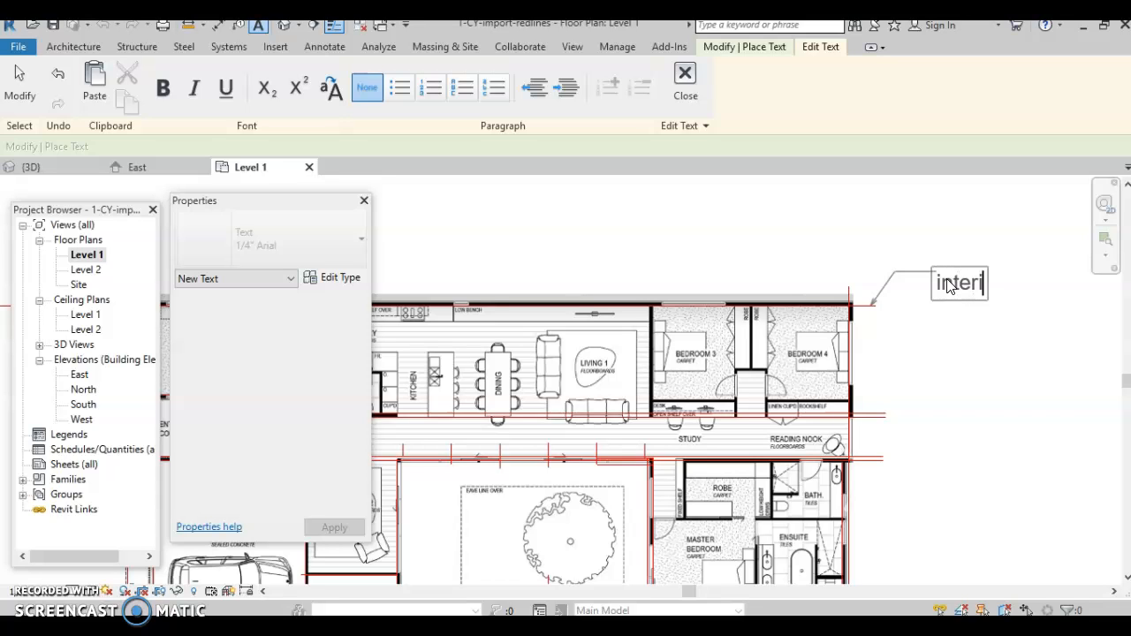
click(953, 356)
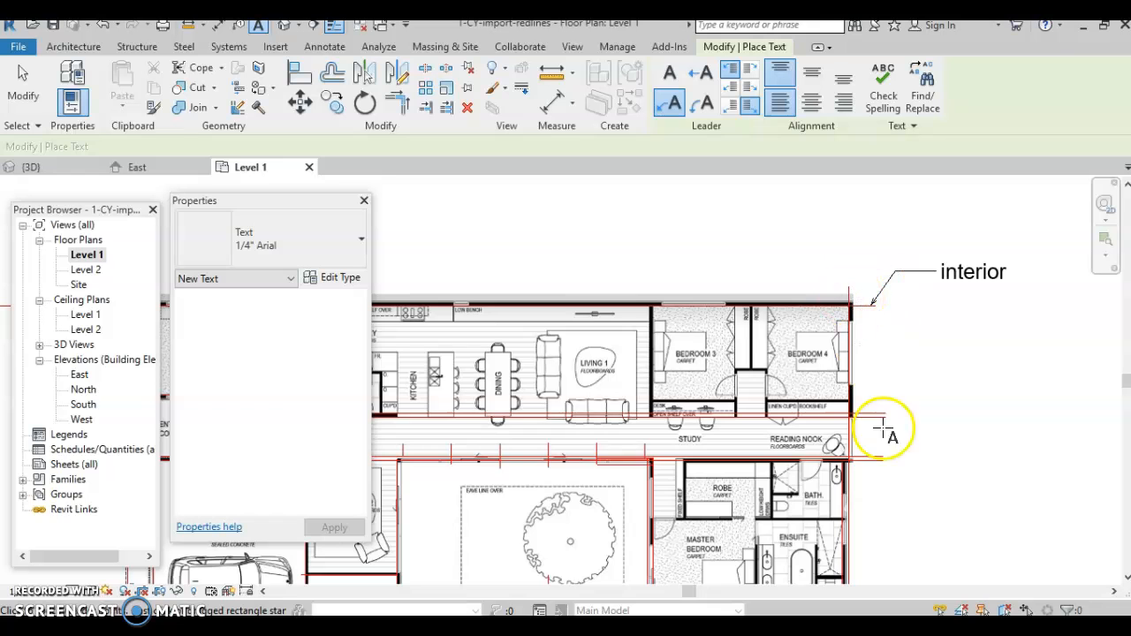
key(Escape)
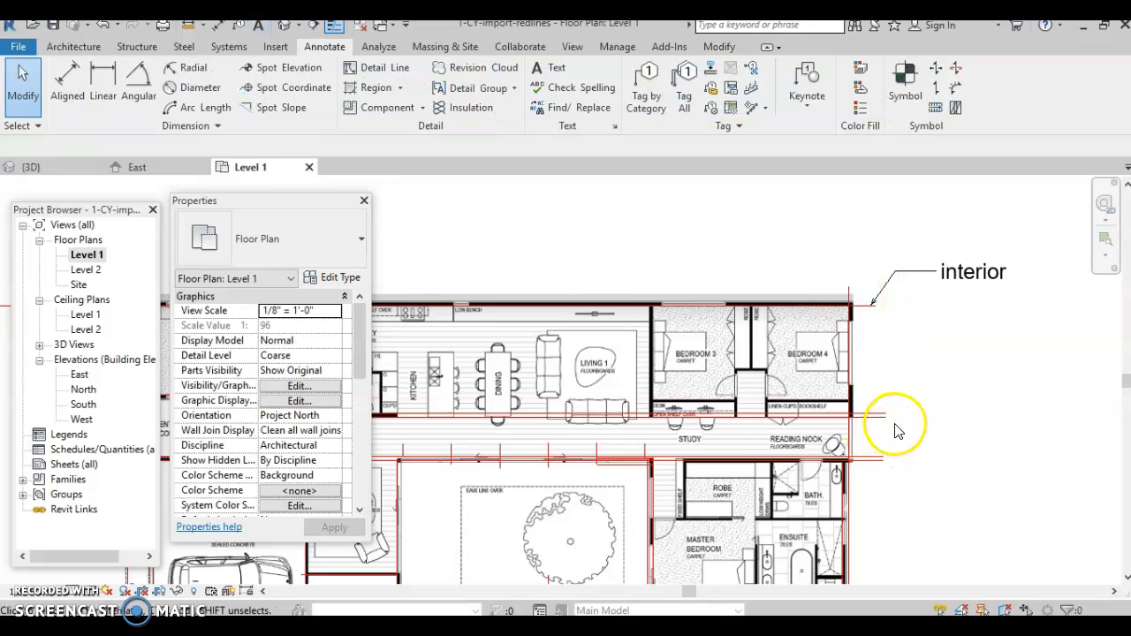
scroll(954, 398, down, 3)
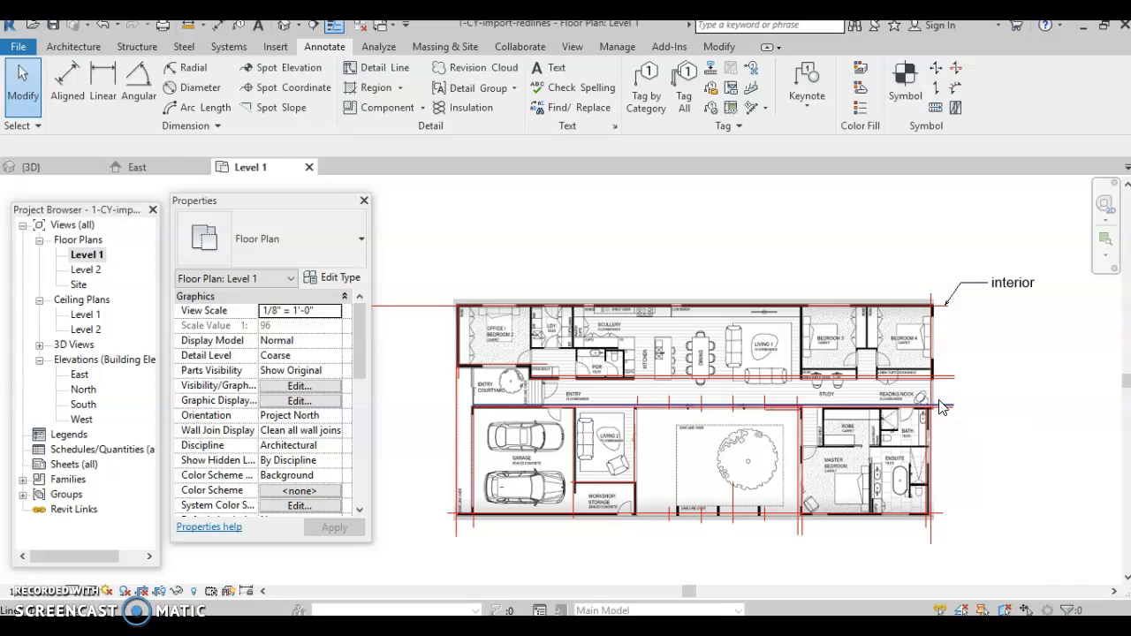
click(962, 395)
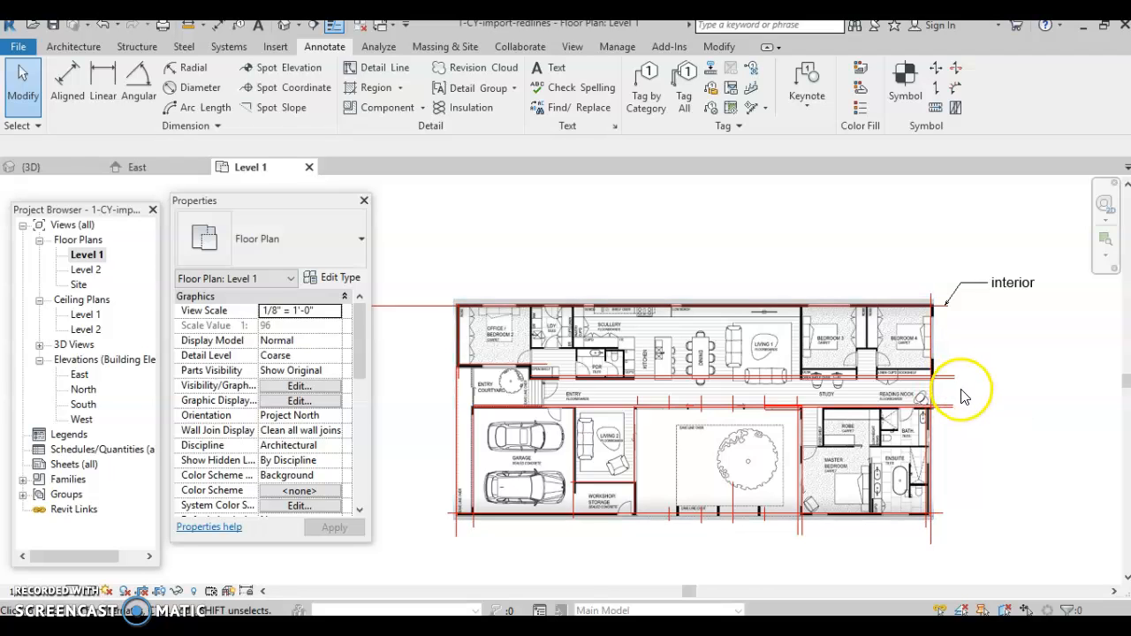